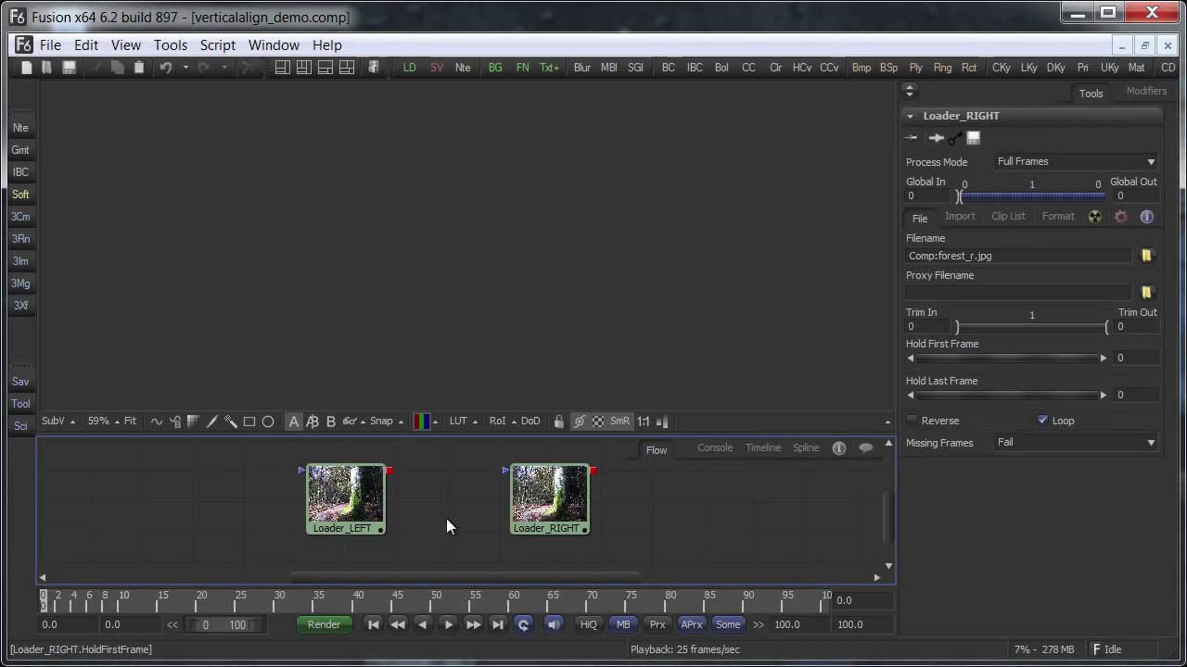
- Load Loader_LEFT into the viewer's A buffer and Loader_RIGHT into its B buffer
left_click_drag(345, 500, 393, 292)
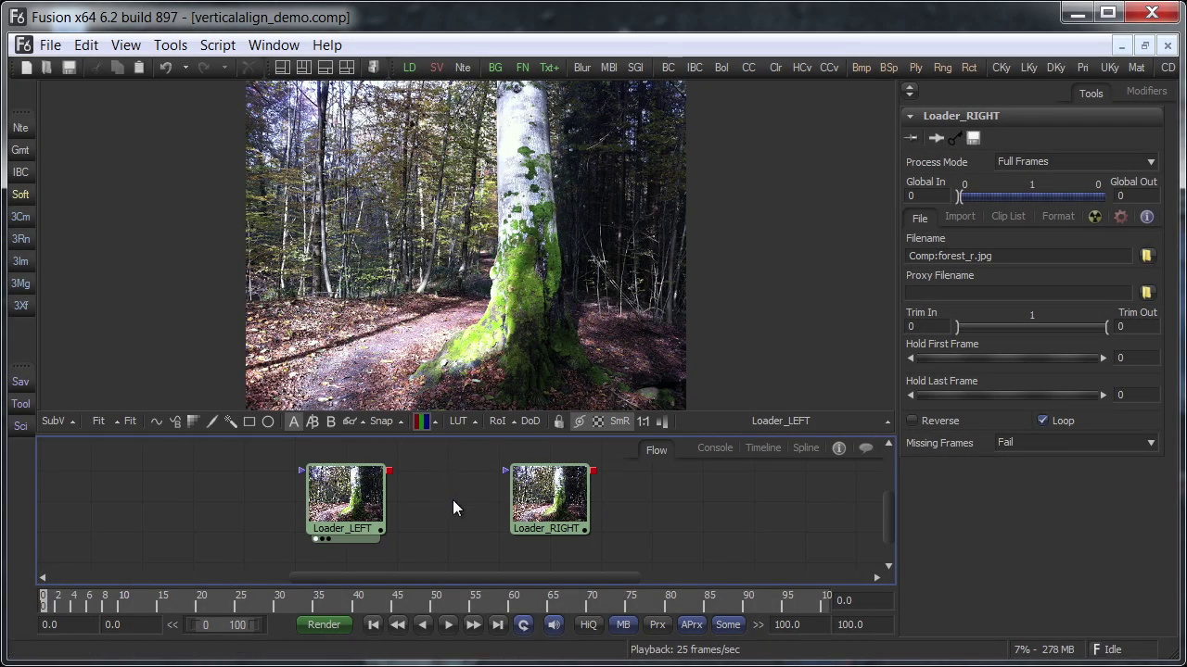
left_click_drag(547, 498, 560, 302)
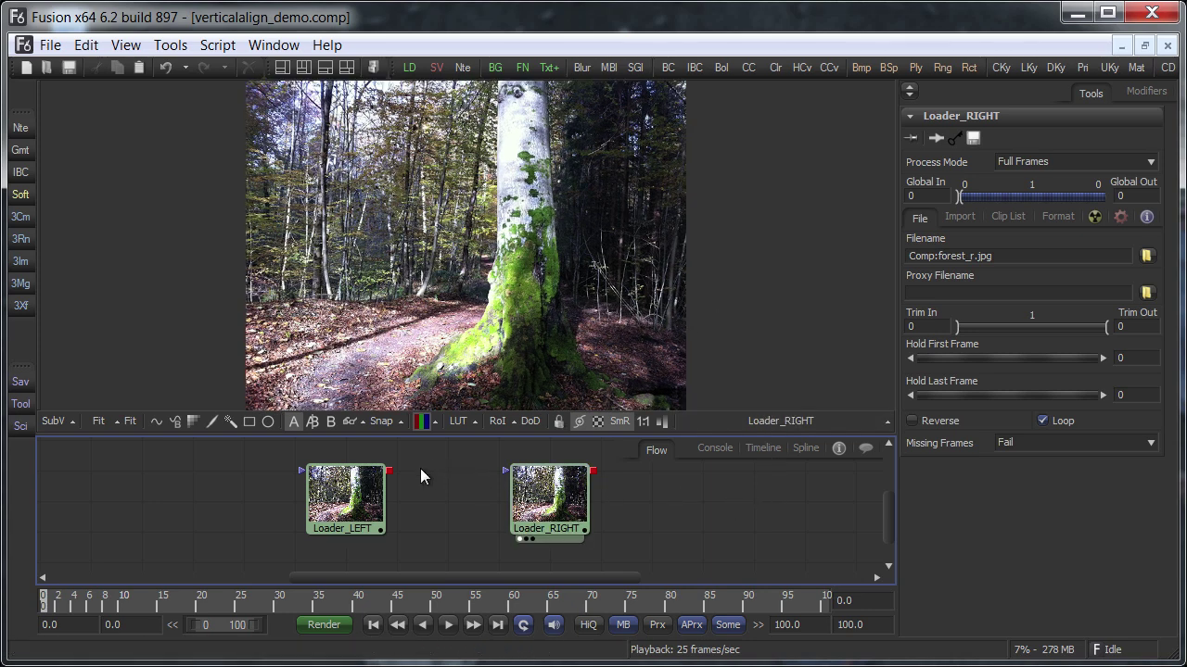
left_click_drag(352, 488, 369, 334)
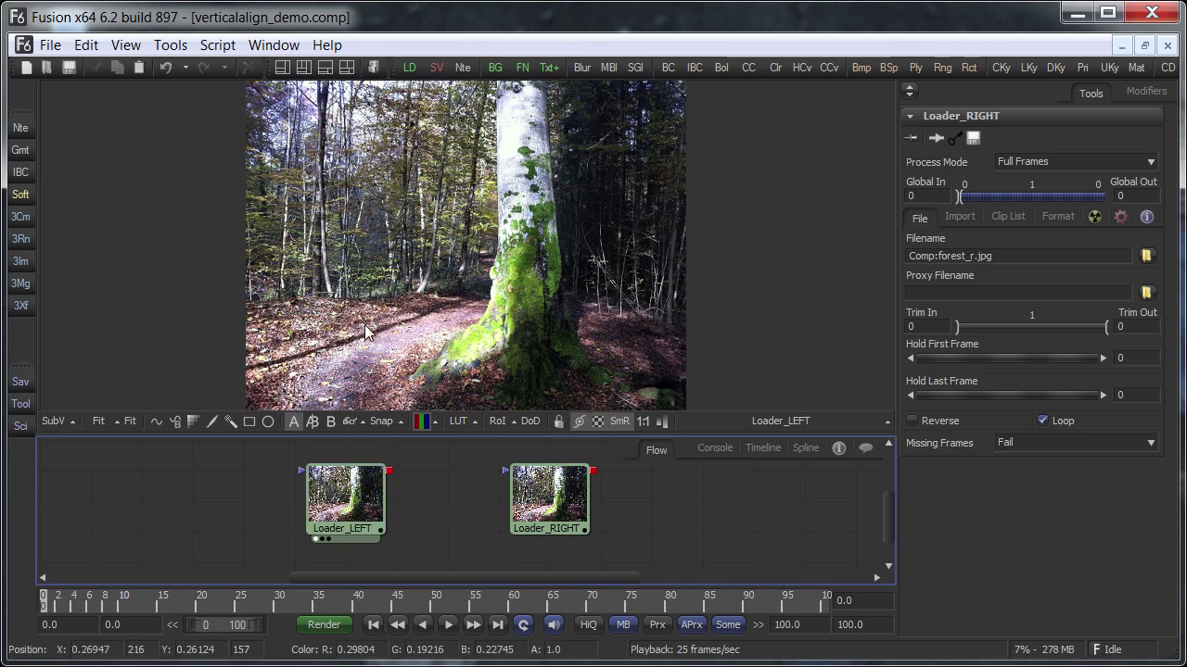
left_click(331, 421)
left_click_drag(522, 475, 495, 254)
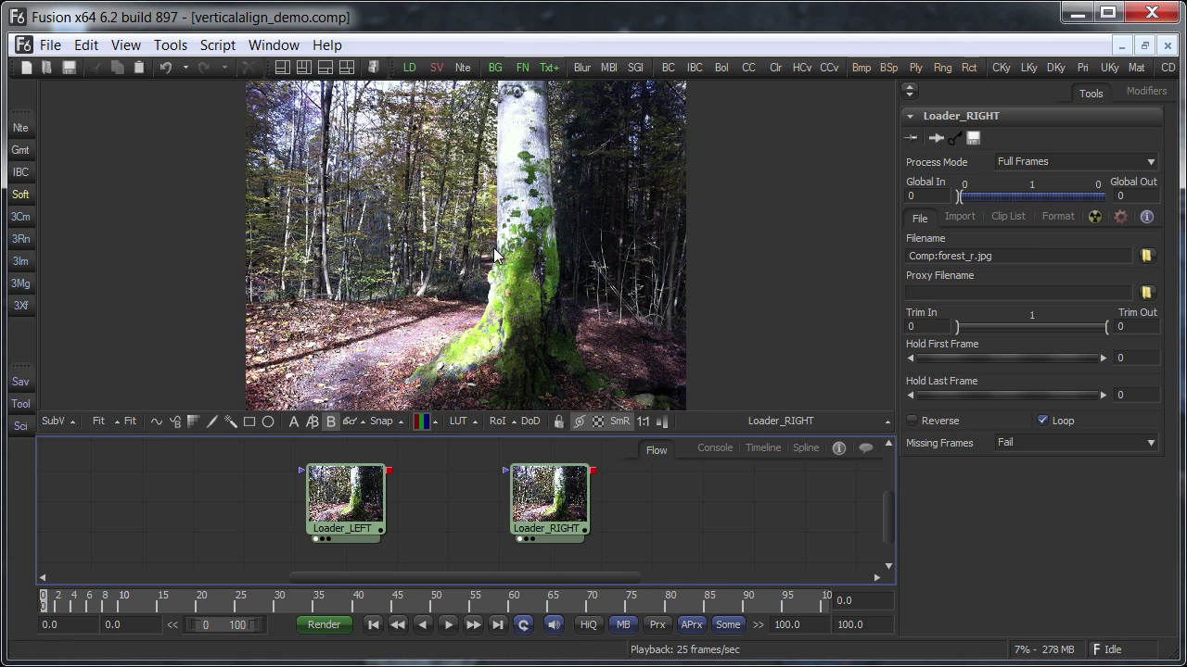
- Compare the left and right images with an A/B split wipe moved back and forth across the tree
left_click(312, 421)
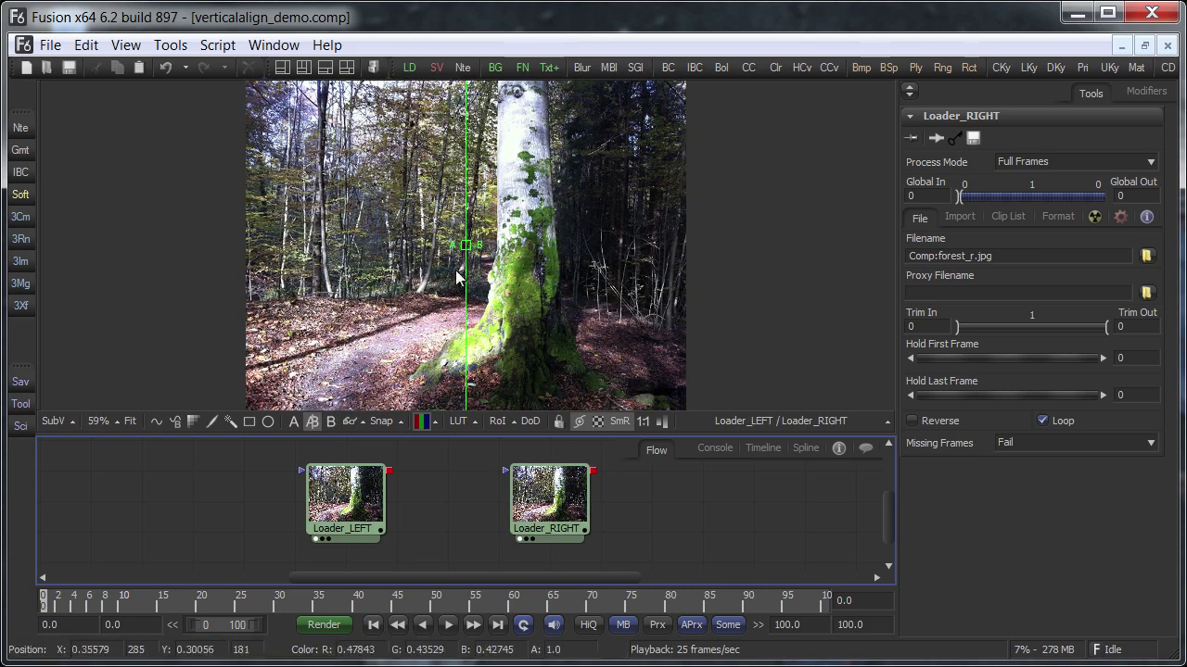
left_click_drag(466, 246, 675, 271)
left_click_drag(552, 280, 436, 275)
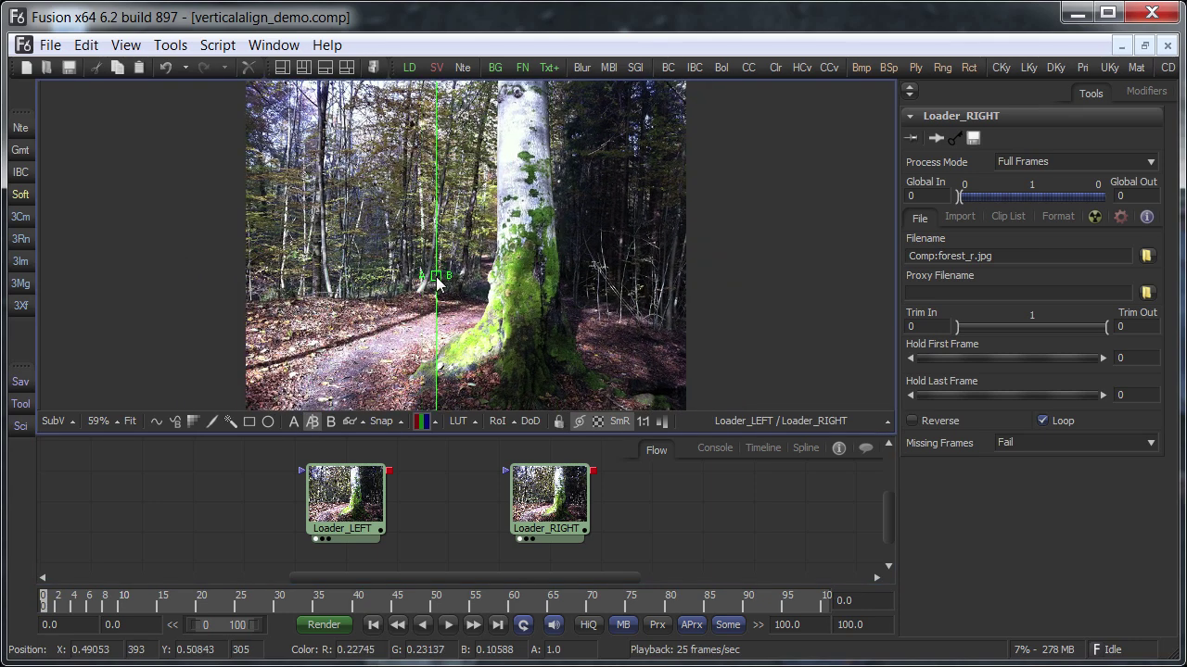
- Display buffers A and B together as a monochrome red/cyan anaglyph with A|B Source as the stereo input
left_click(293, 422)
left_click(349, 422)
left_click(362, 421)
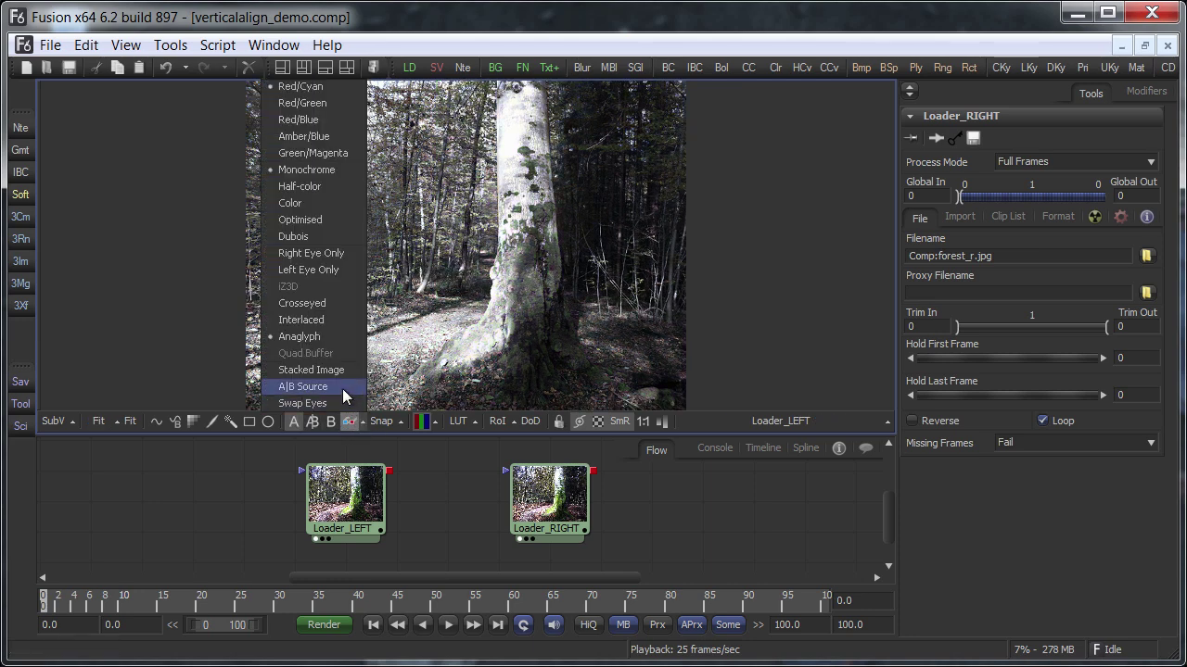
left_click(342, 389)
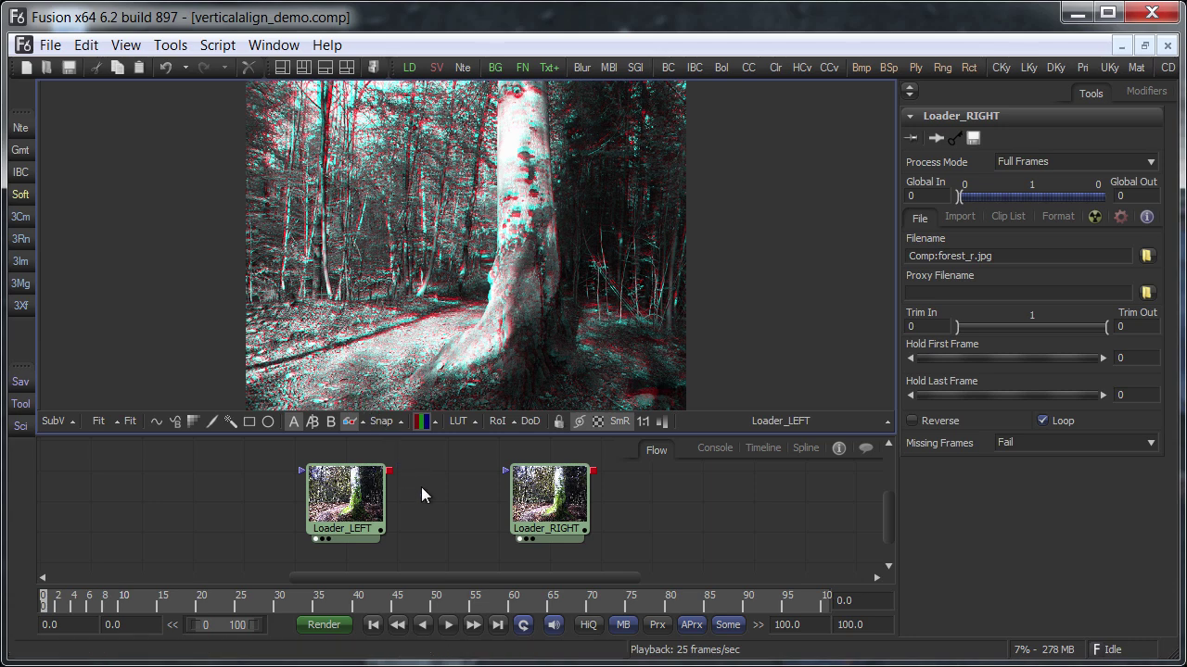
- Add a Transform (Xf) tool behind Loader_RIGHT
left_click_drag(582, 374, 511, 264)
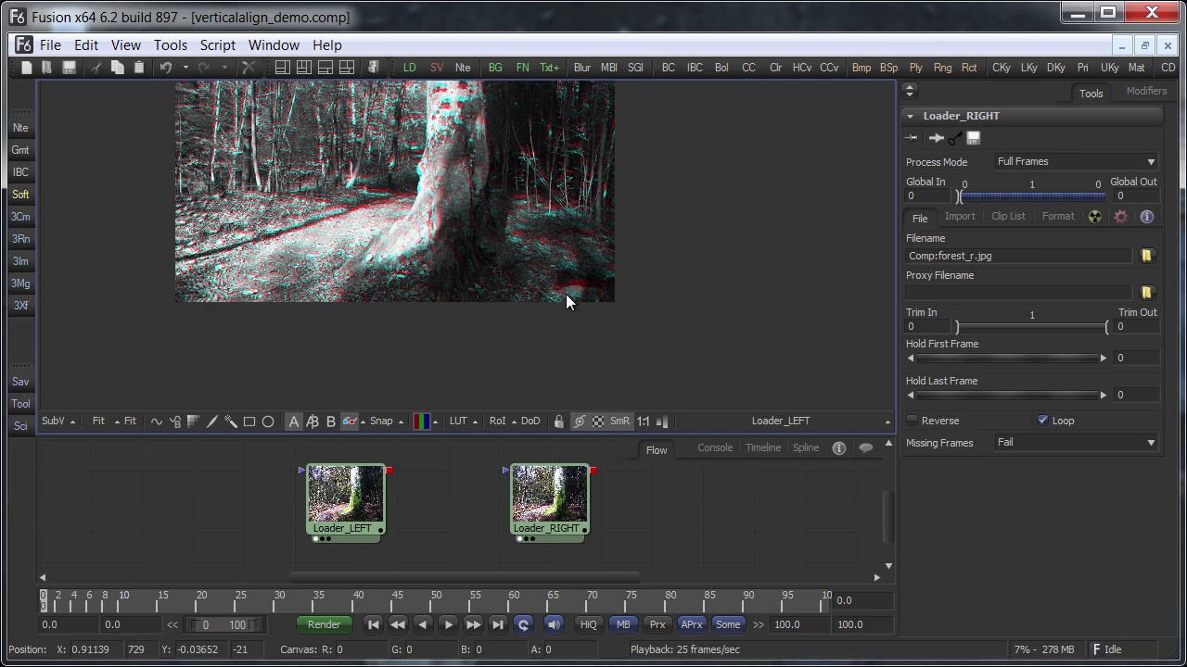
left_click_drag(565, 294, 870, 316)
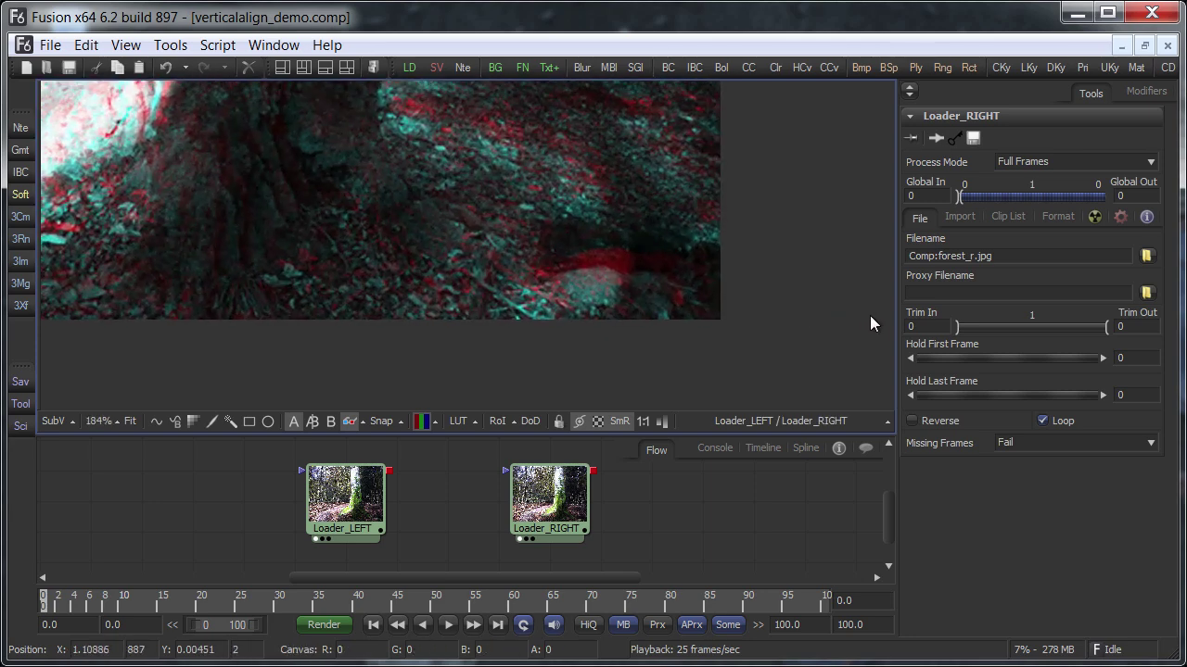
left_click_drag(713, 516, 599, 524)
left_click(483, 511)
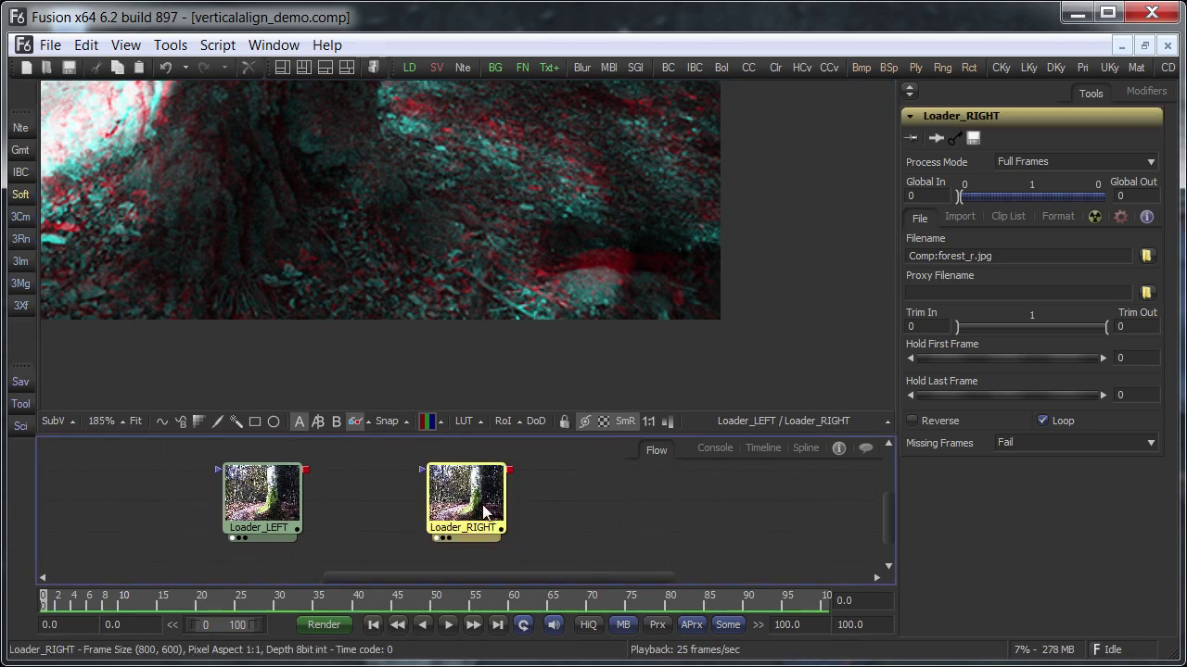
key("ctrl+space")
type("trans")
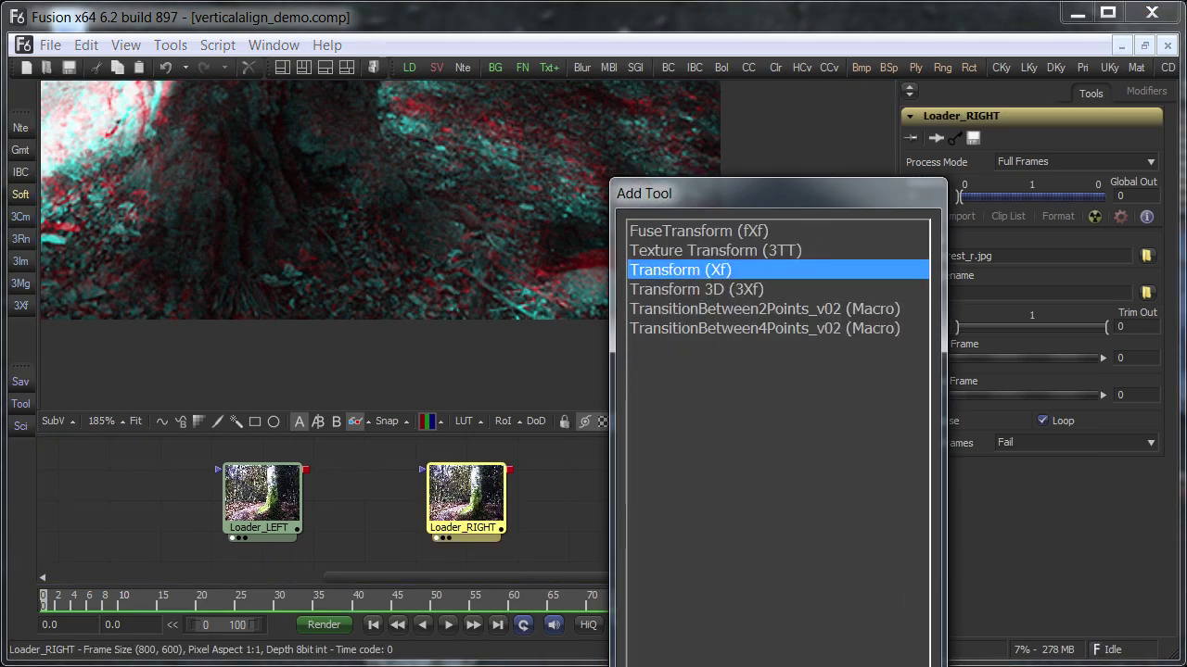
key("Return")
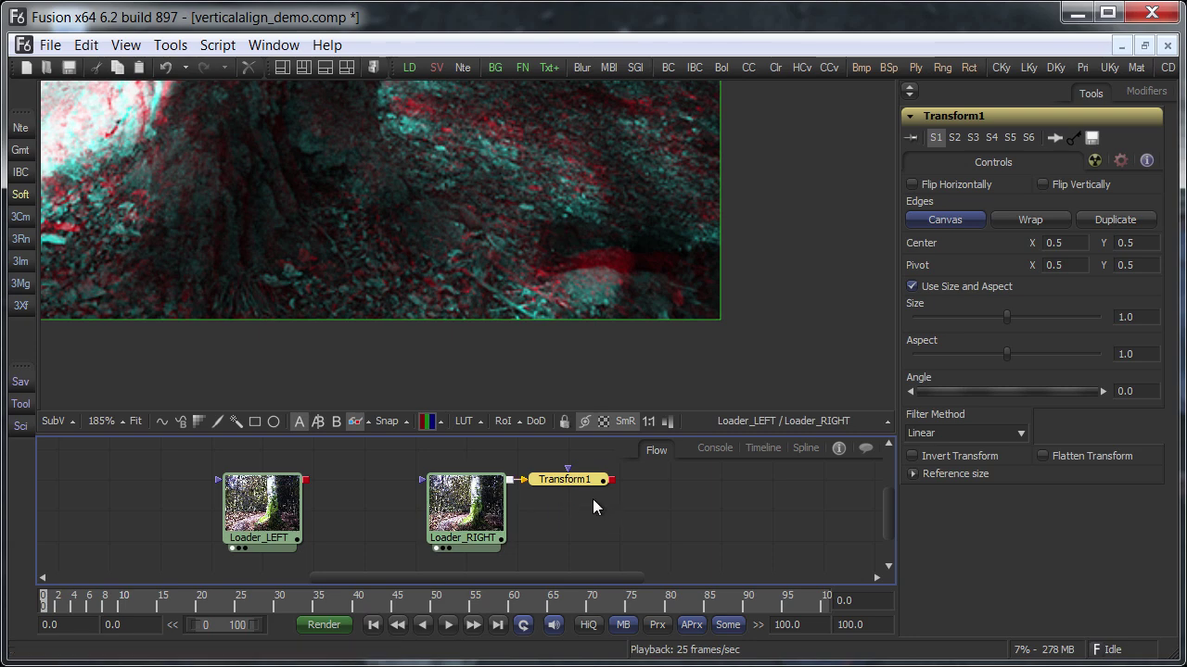
- Load Transform1 into the viewer's B buffer and return to the anaglyph view of buffer A
left_click(336, 420)
left_click_drag(568, 481, 538, 267)
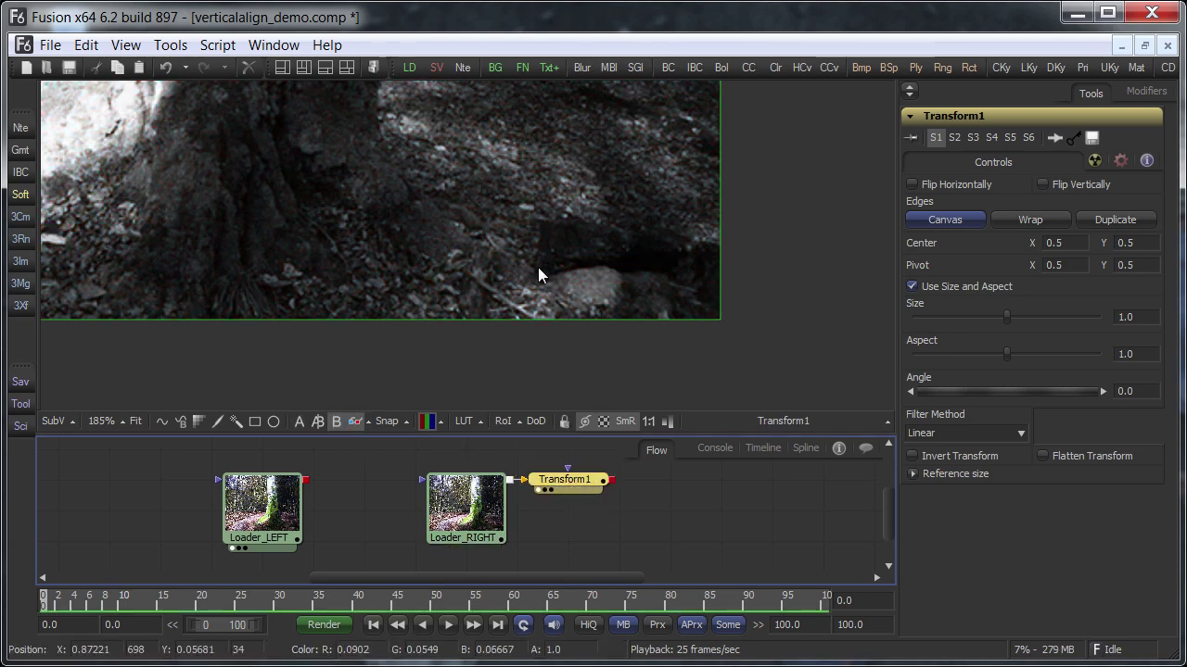
left_click(302, 425)
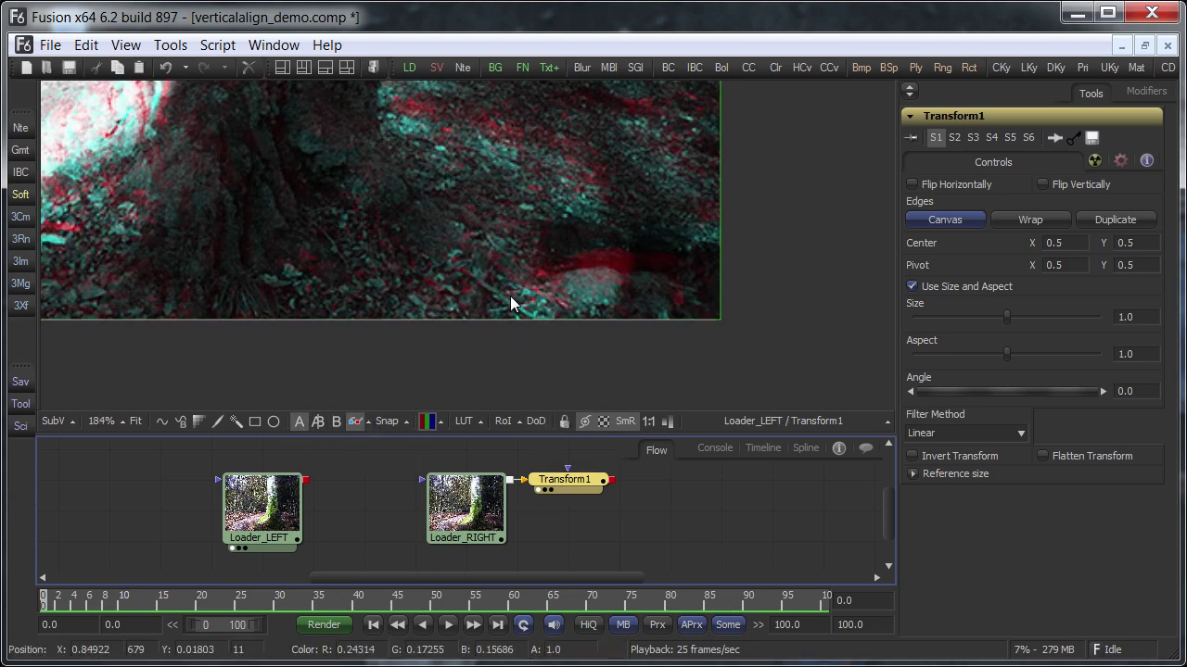
- Try shifting the transform's centre upward in the viewer, and undo the move
left_click_drag(473, 280, 474, 263)
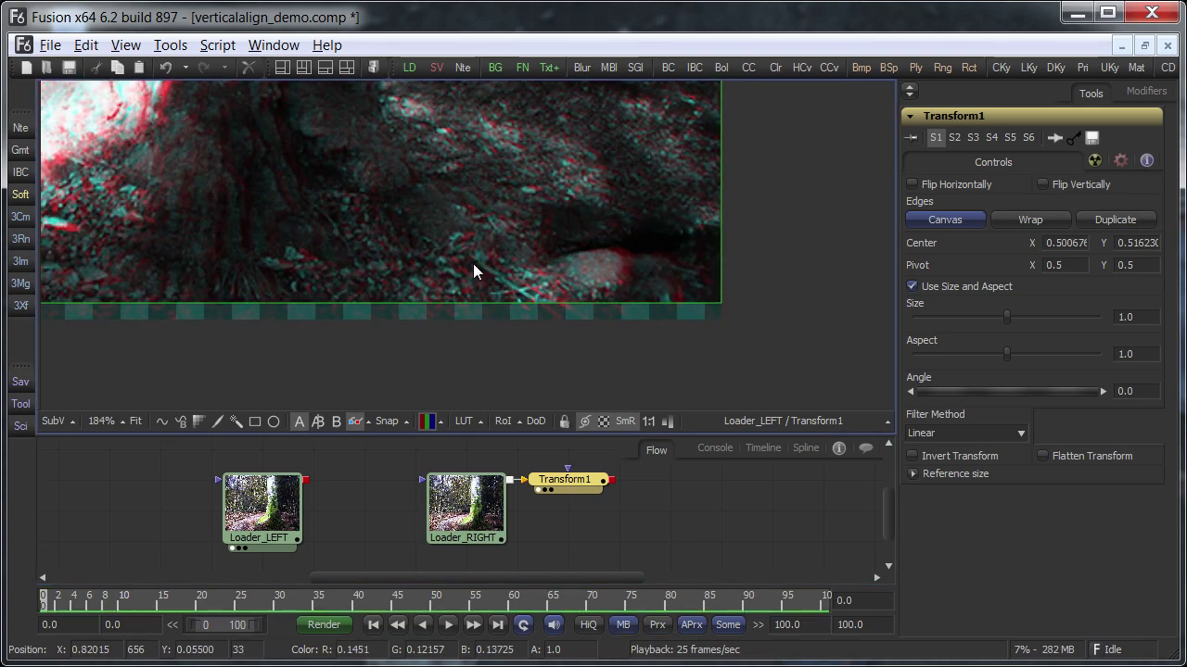
left_click(170, 68)
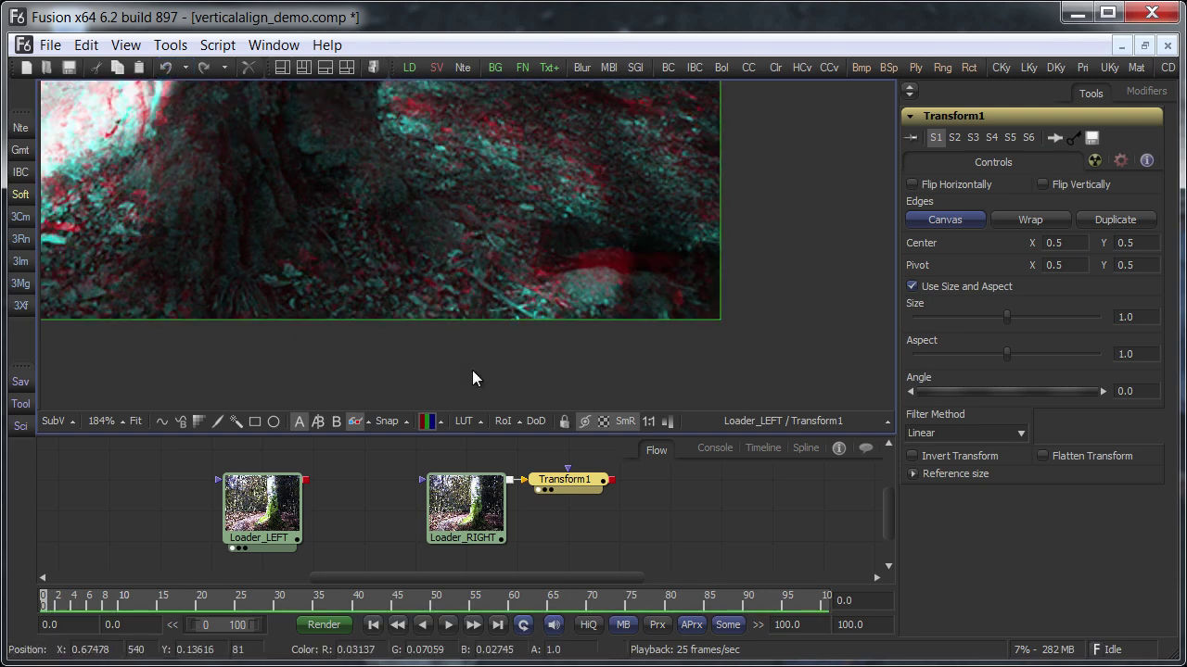
- Enable HiQ, disable auto proxy, and move Transform1's centre up to about Y 0.519 with X set to 0.5
left_click(588, 627)
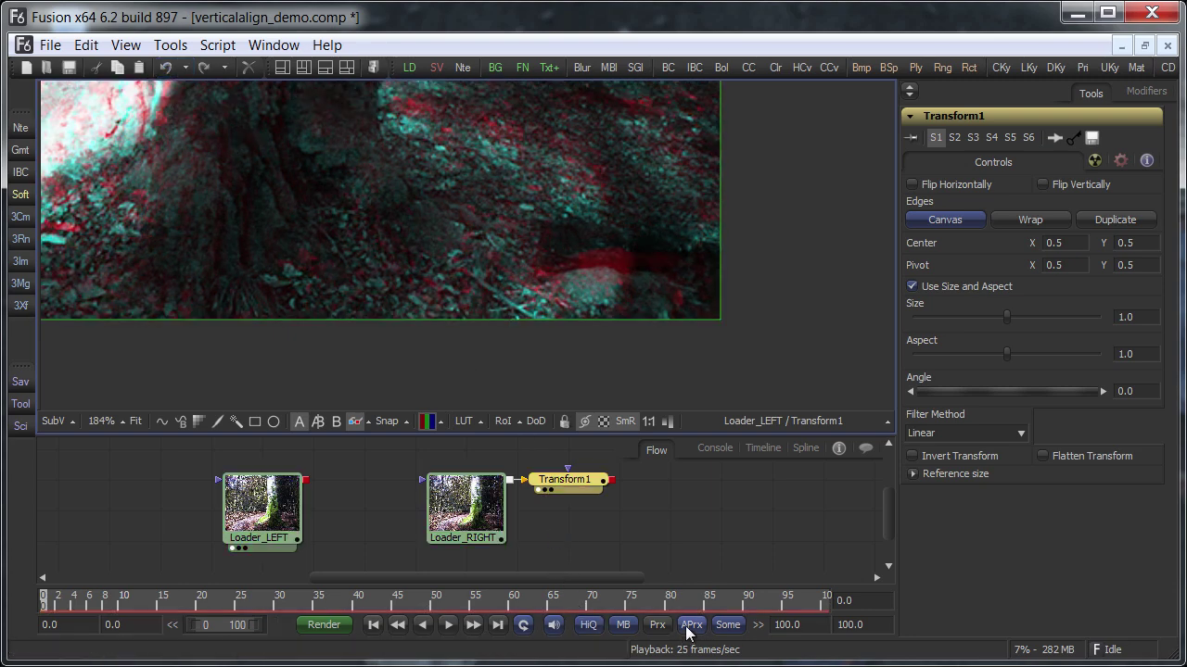
left_click_drag(468, 342, 468, 323)
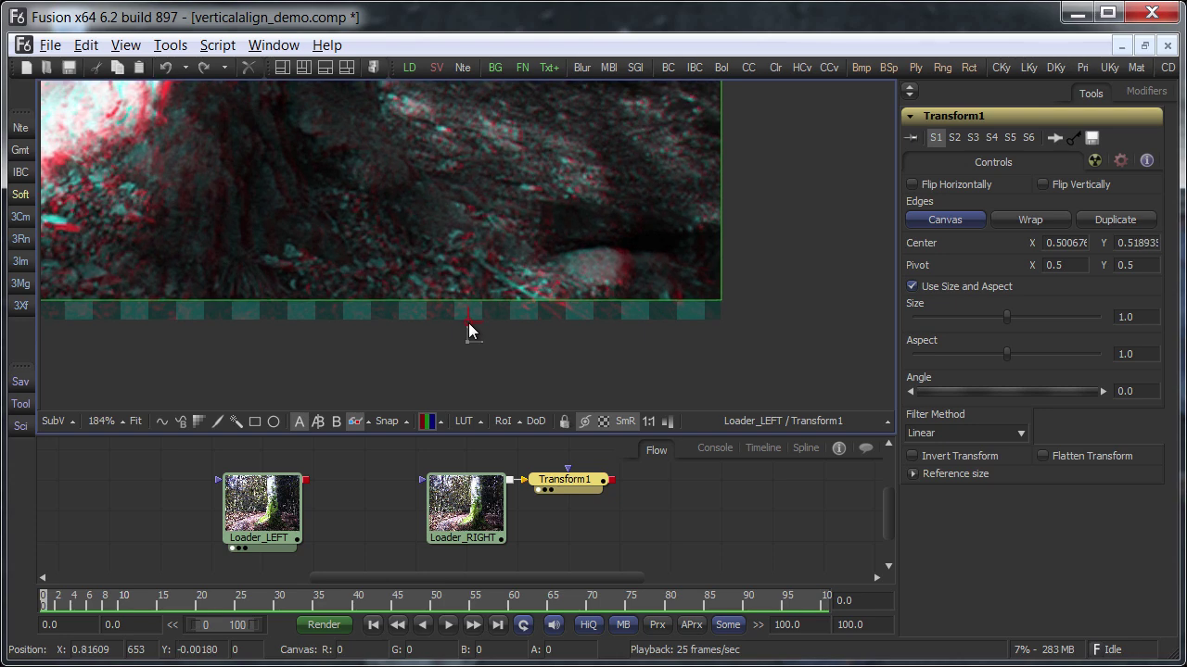
left_click(1058, 243)
type("0.5")
key("Tab")
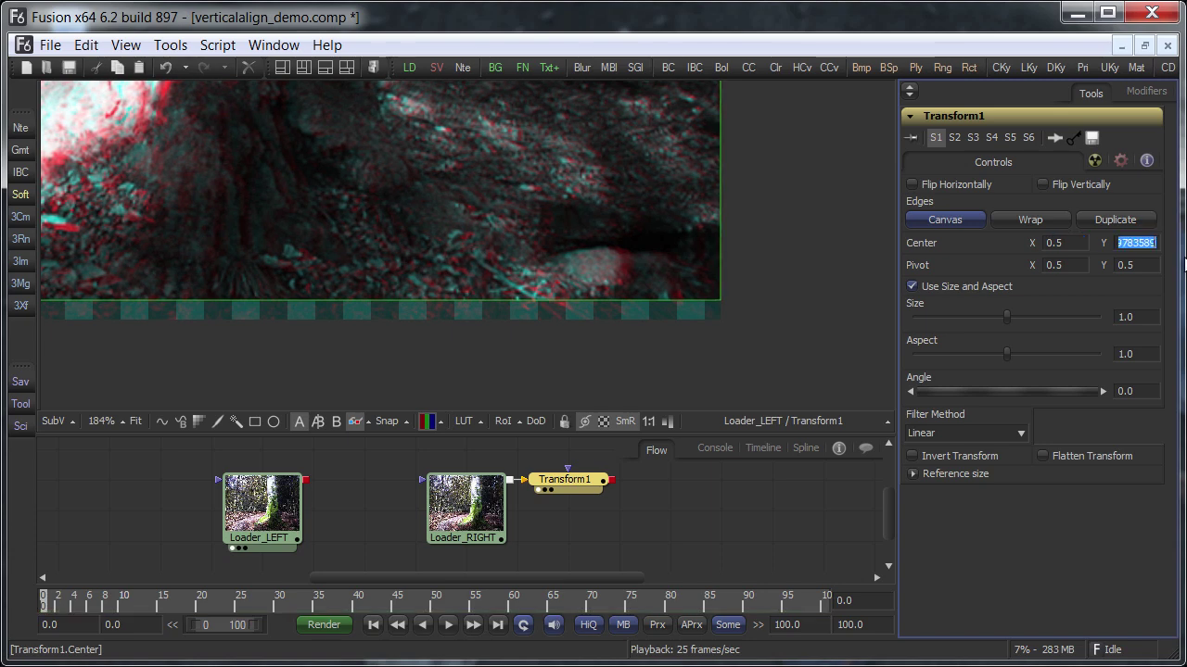
left_click(683, 514)
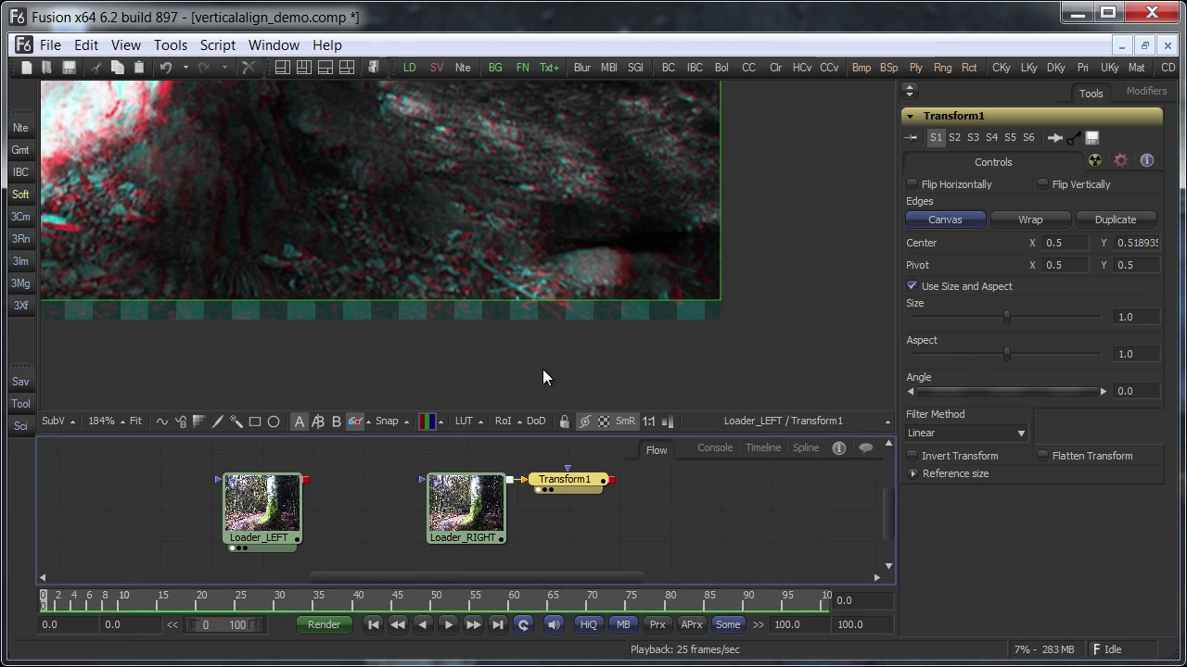
- Examine the vertical alignment of the anaglyph around the tree base, the stone and the branches in the image's upper-left area
left_click(483, 259)
key("Down")
key("Up")
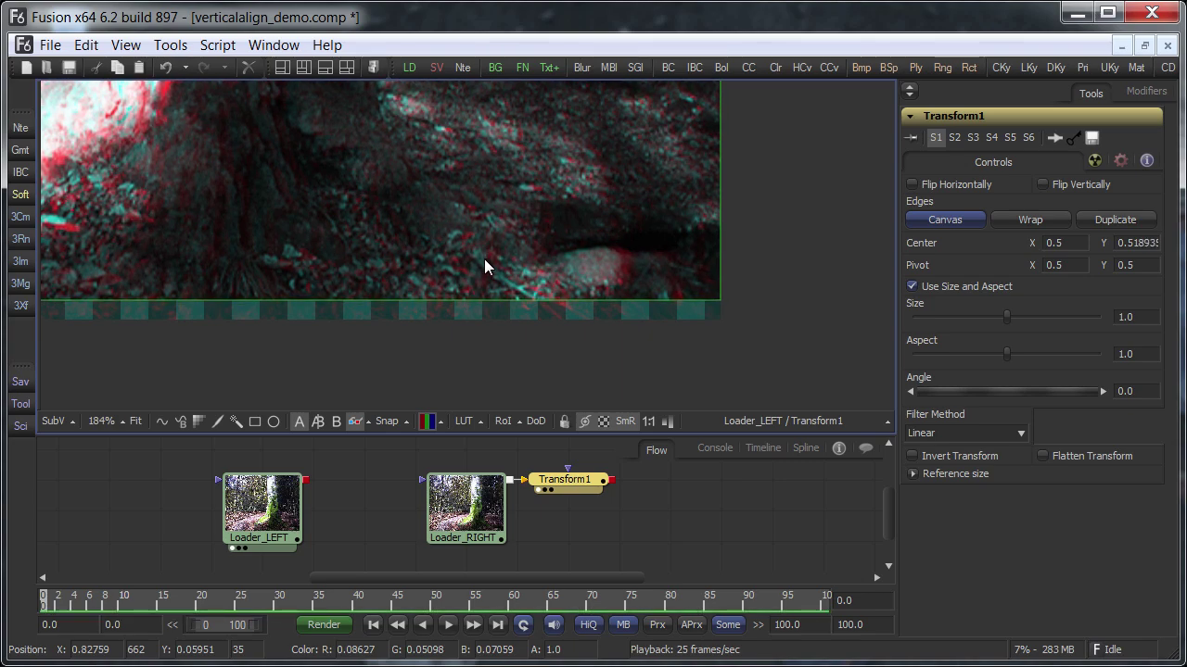
left_click_drag(320, 202, 652, 360)
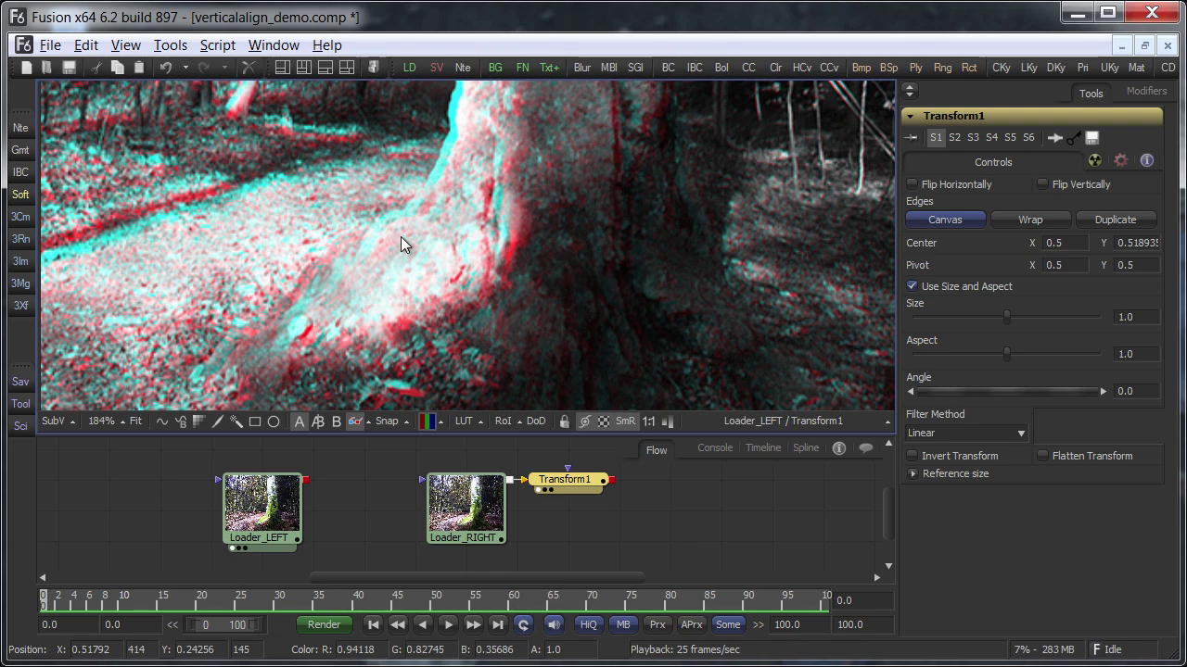
scroll(401, 236, "down", 2)
left_click_drag(287, 203, 505, 369)
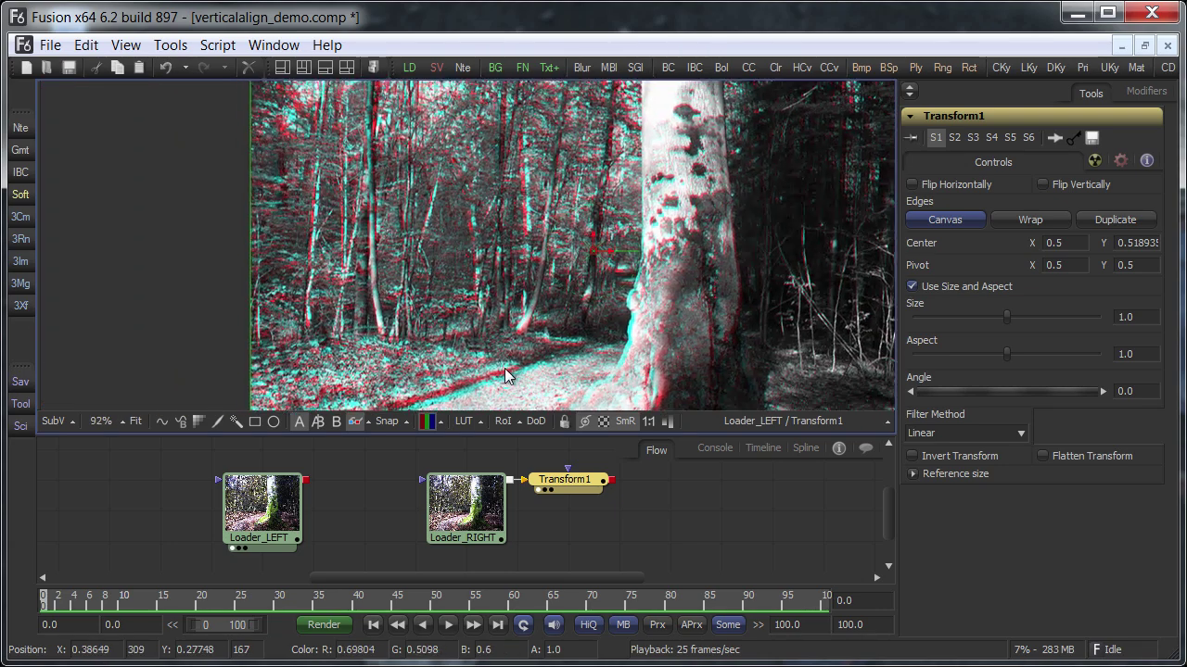
key("plus")
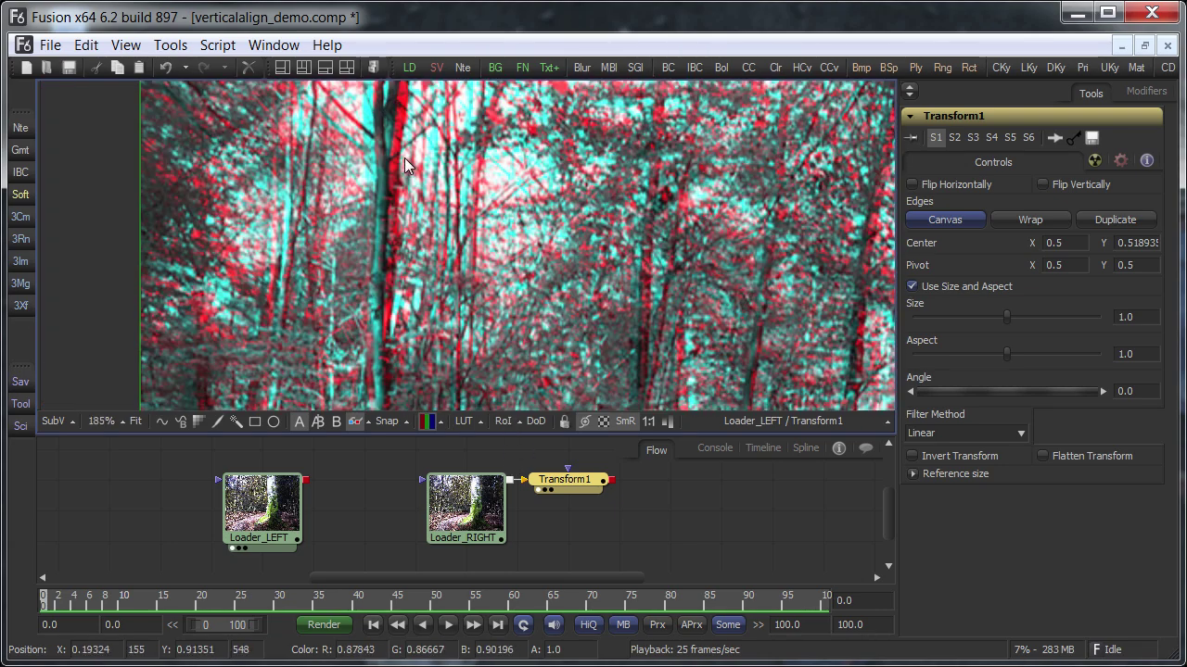
scroll(404, 158, "up", 2)
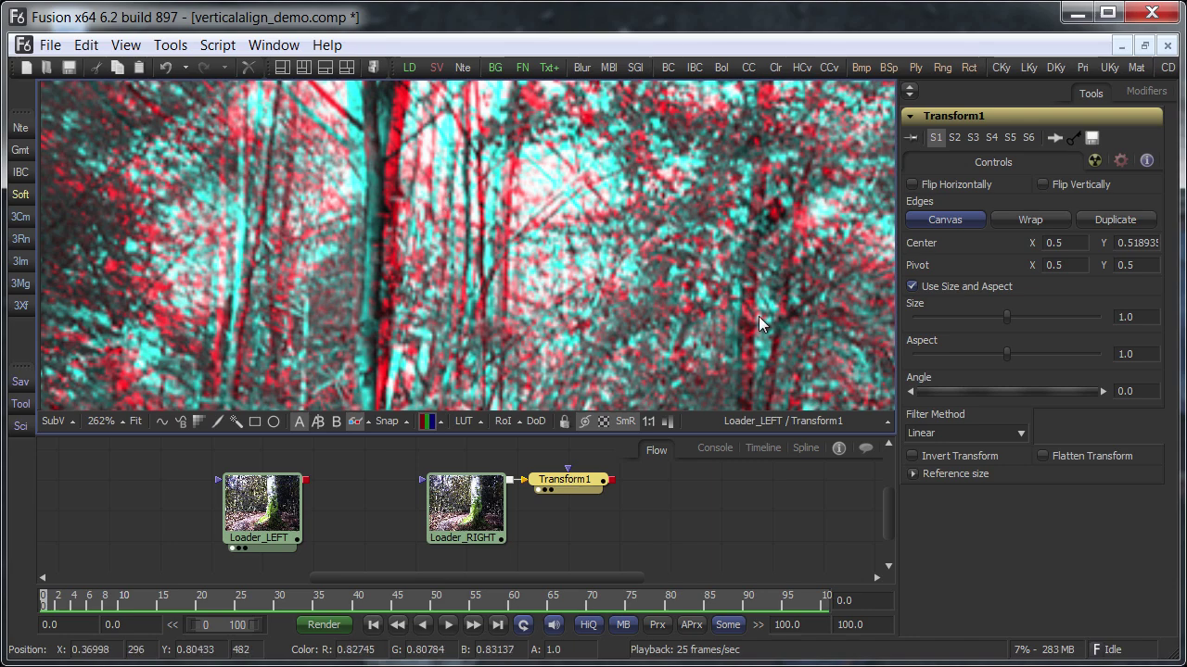
scroll(758, 316, "down", 5)
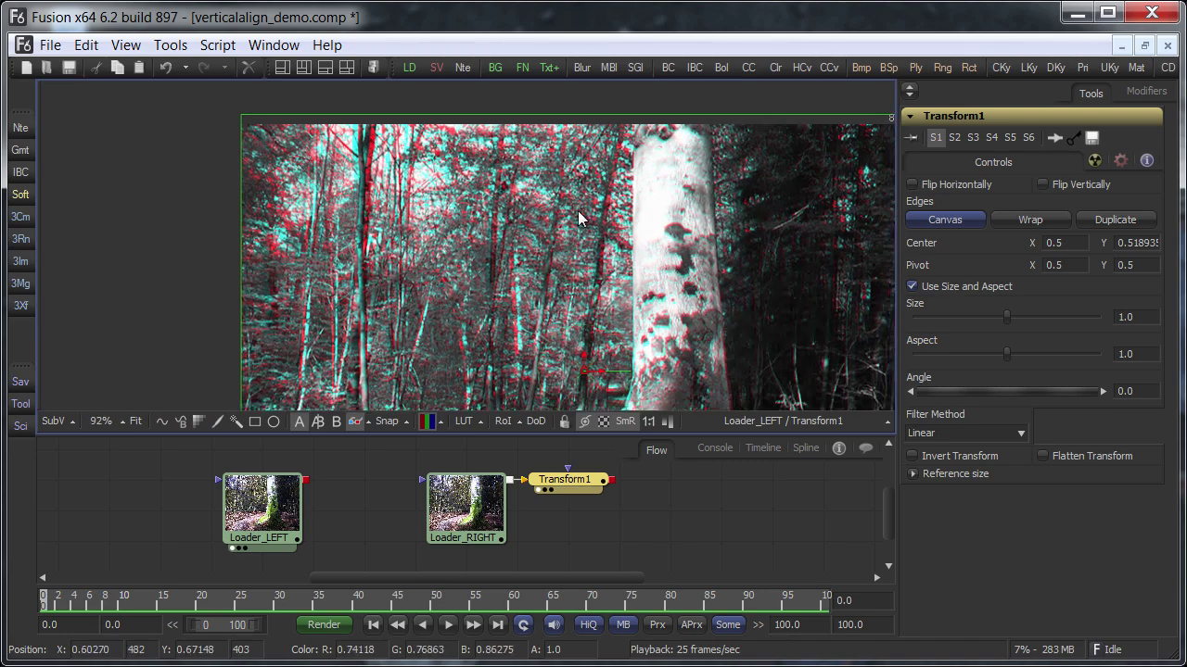
left_click_drag(578, 219, 432, 162)
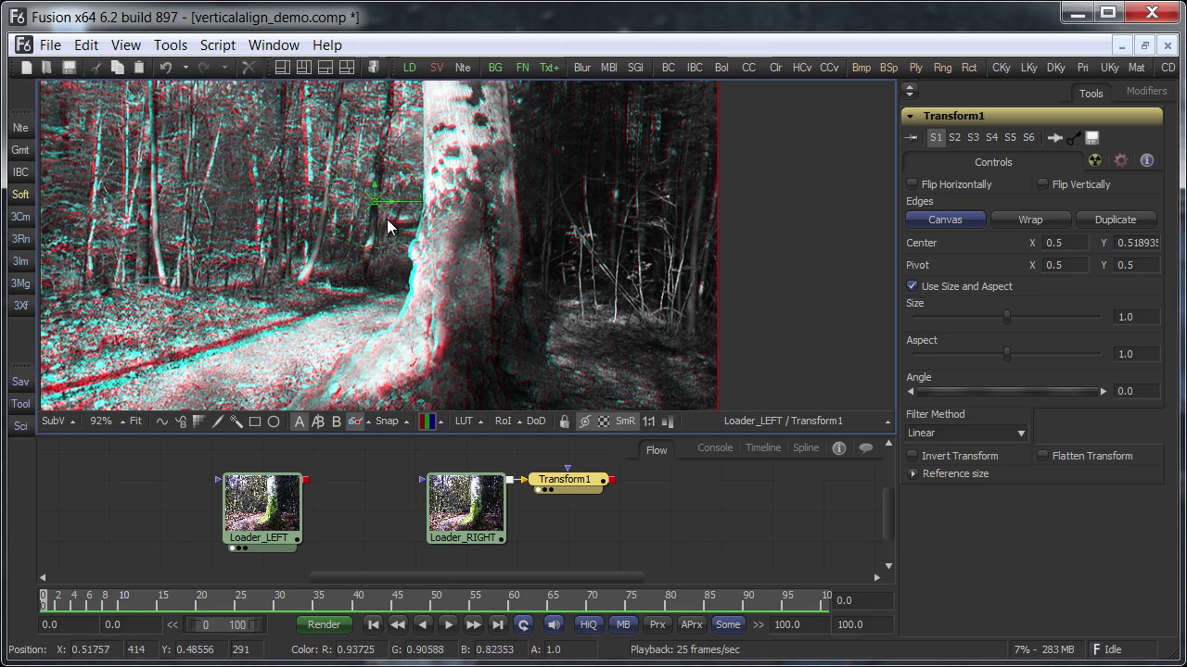
- Place Transform1's pivot on the stone in the image's lower-right corner, at about X 0.914, Y 0.051
left_click_drag(383, 211, 652, 381)
left_click_drag(517, 244, 540, 298)
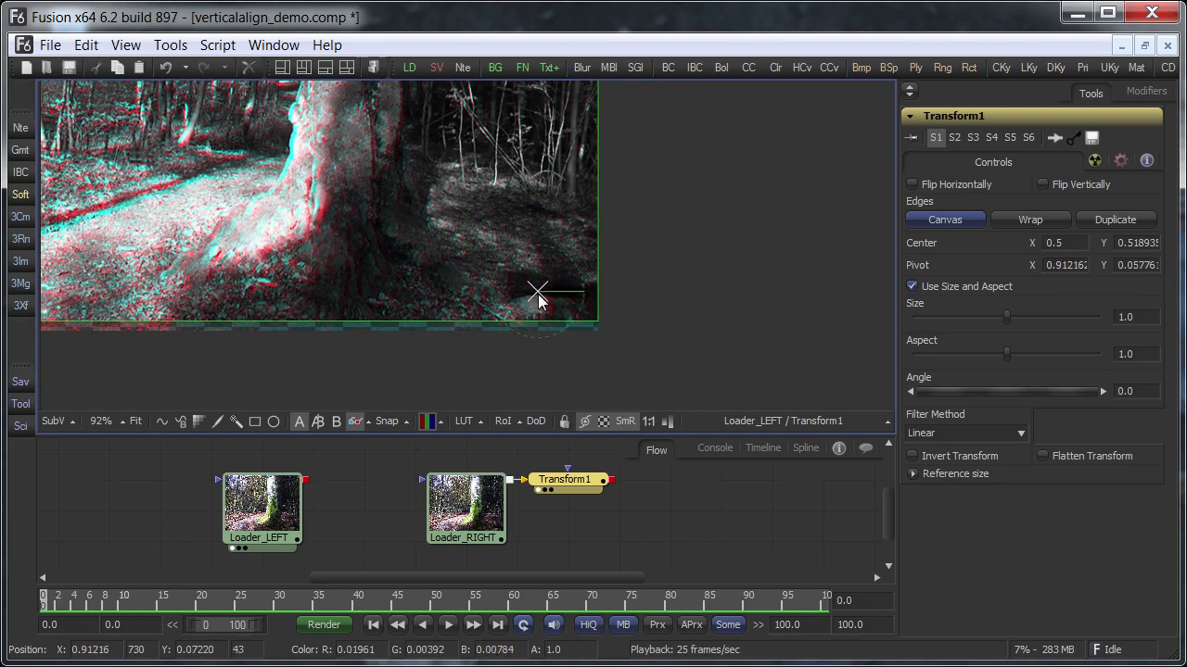
scroll(540, 296, "up", 3)
left_click_drag(539, 289, 543, 305)
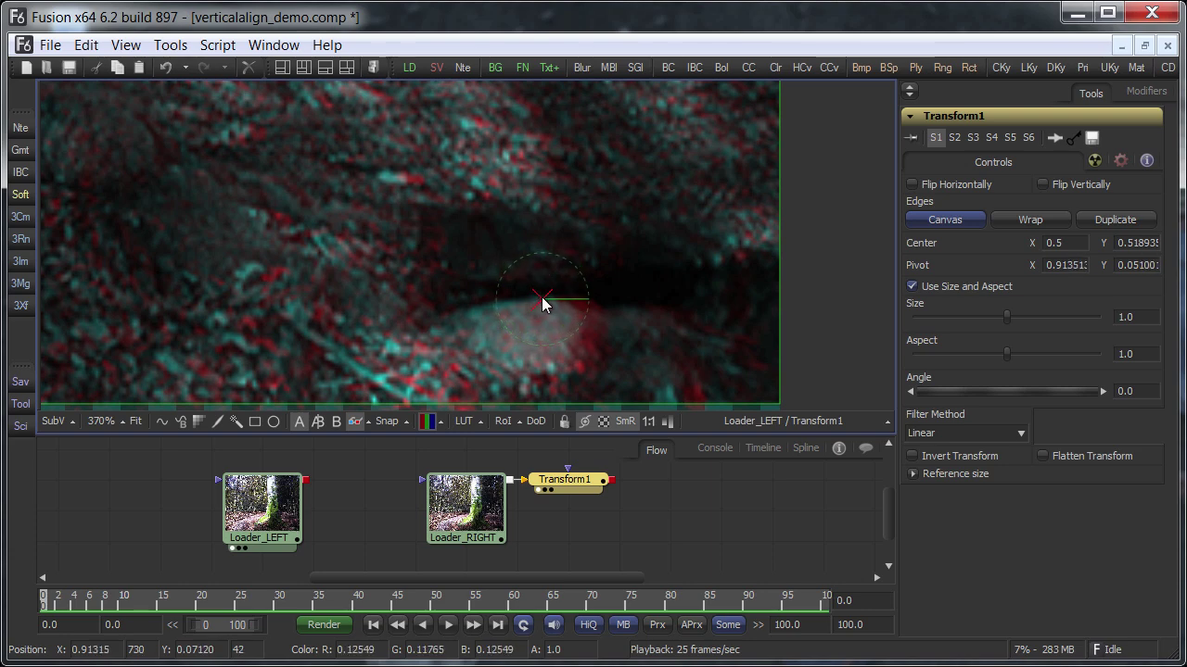
- Rotate Transform1 to an angle of about 0.708, aligning the branches in the image's upper-left area vertically
left_click_drag(294, 176, 490, 238)
scroll(489, 237, "down", 3)
left_click_drag(222, 157, 643, 394)
left_click_drag(390, 158, 552, 301)
left_click_drag(489, 175, 397, 296)
scroll(408, 202, "up", 3)
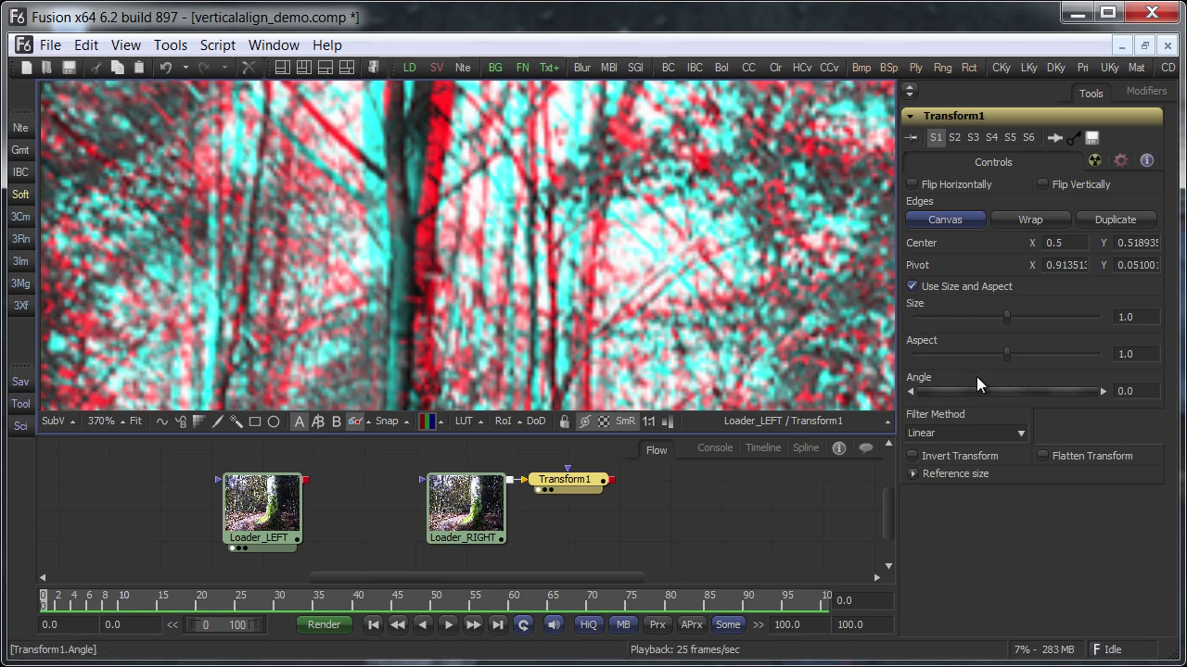
left_click_drag(995, 389, 992, 391)
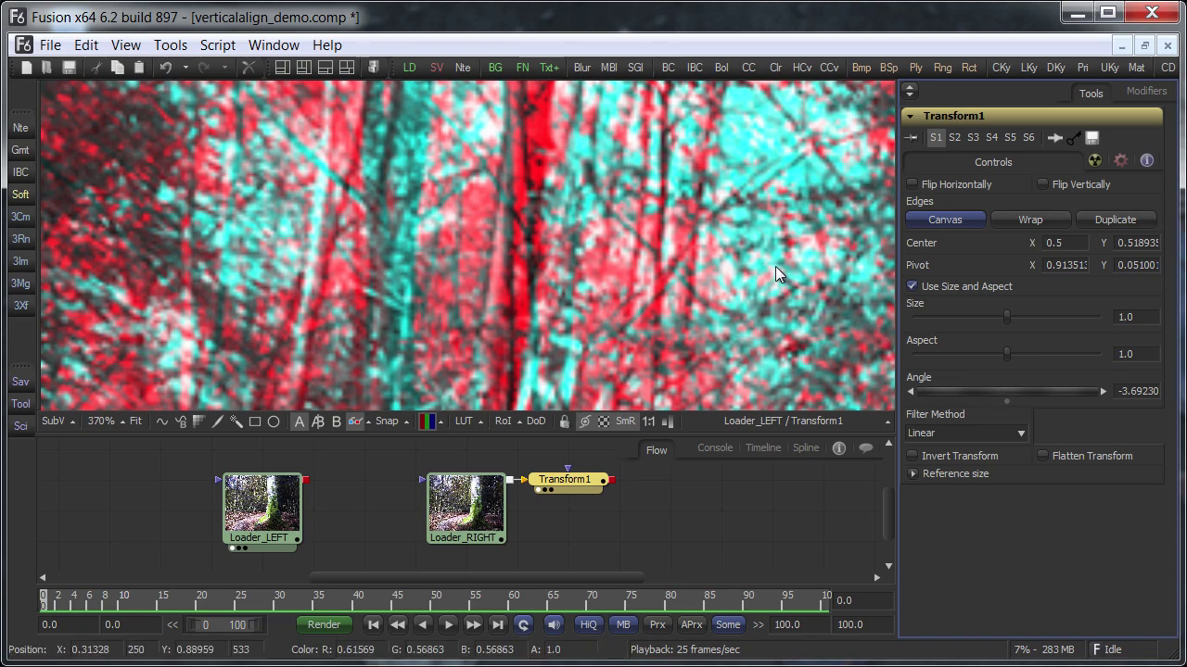
key("Right")
key("Right")
key("Right")
key("Right")
key("Right")
key("Right")
key("Right")
key("Right")
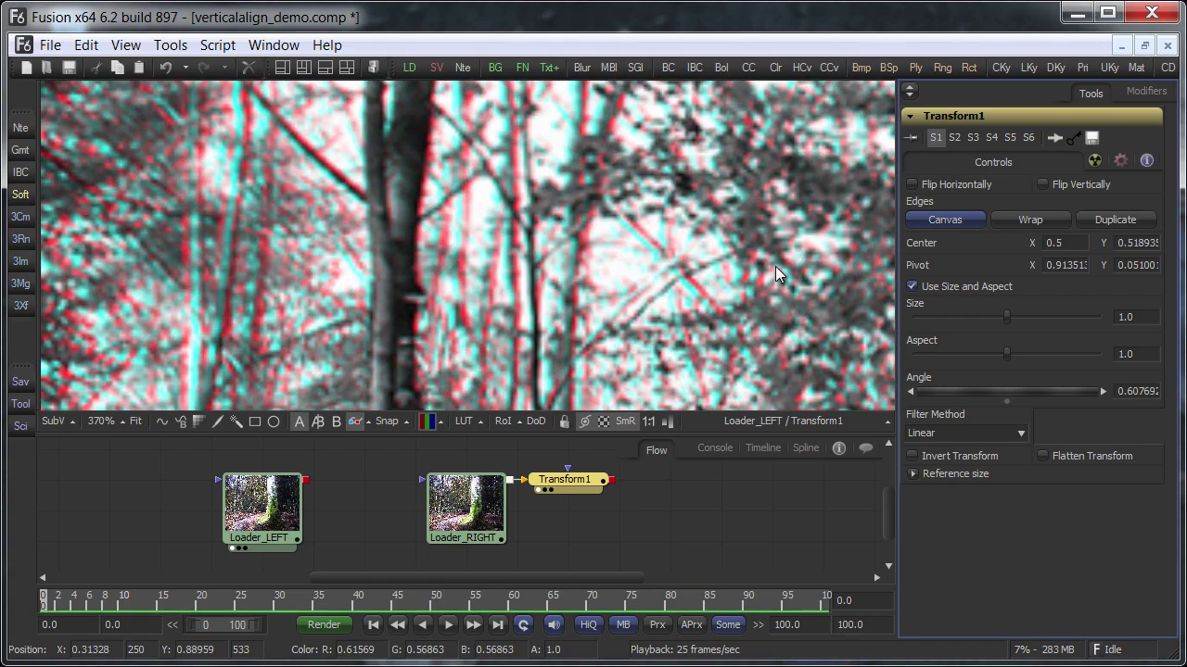
key("Left")
key("ctrl+Right")
key("ctrl+Left")
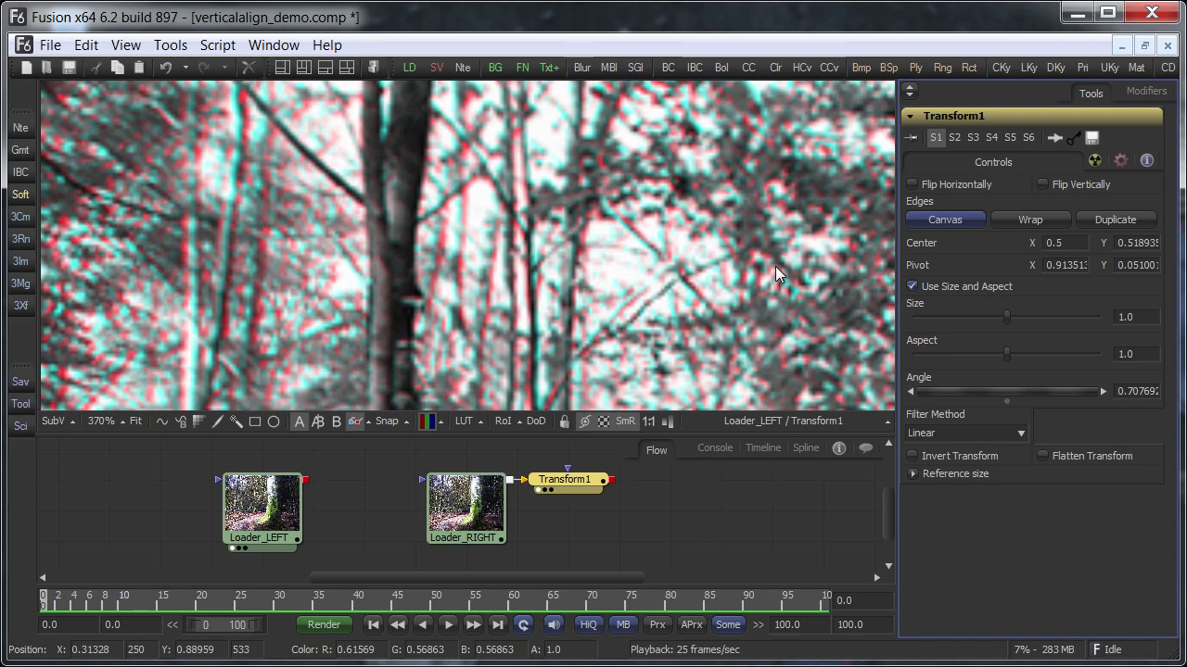
left_click_drag(834, 297, 562, 229)
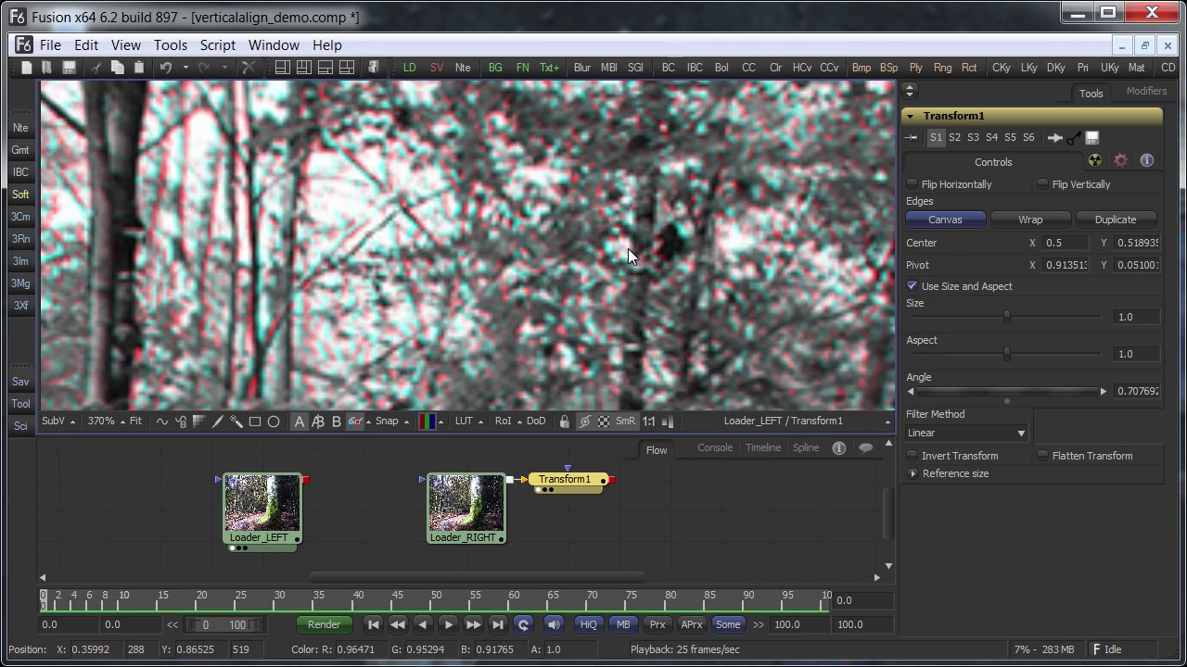
- Examine the anaglyph's vertical alignment on the ground in the image's lower-left area and on the branches in its upper-right area
key("ctrl+f")
left_click_drag(548, 357, 581, 290)
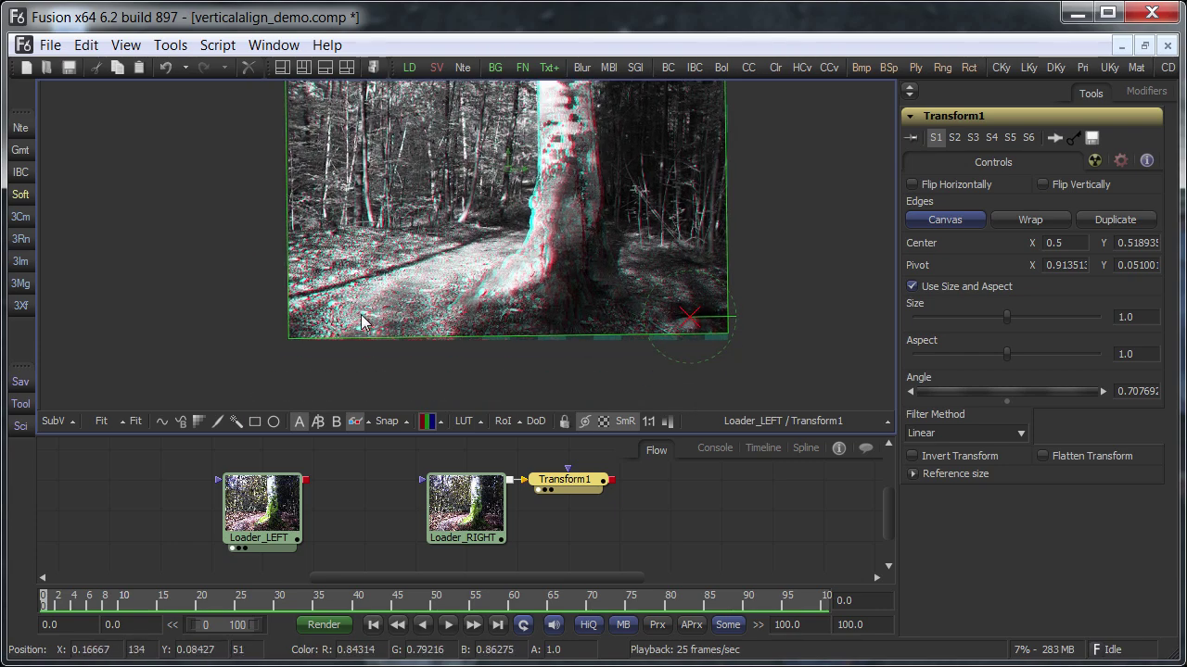
scroll(361, 318, "up", 10)
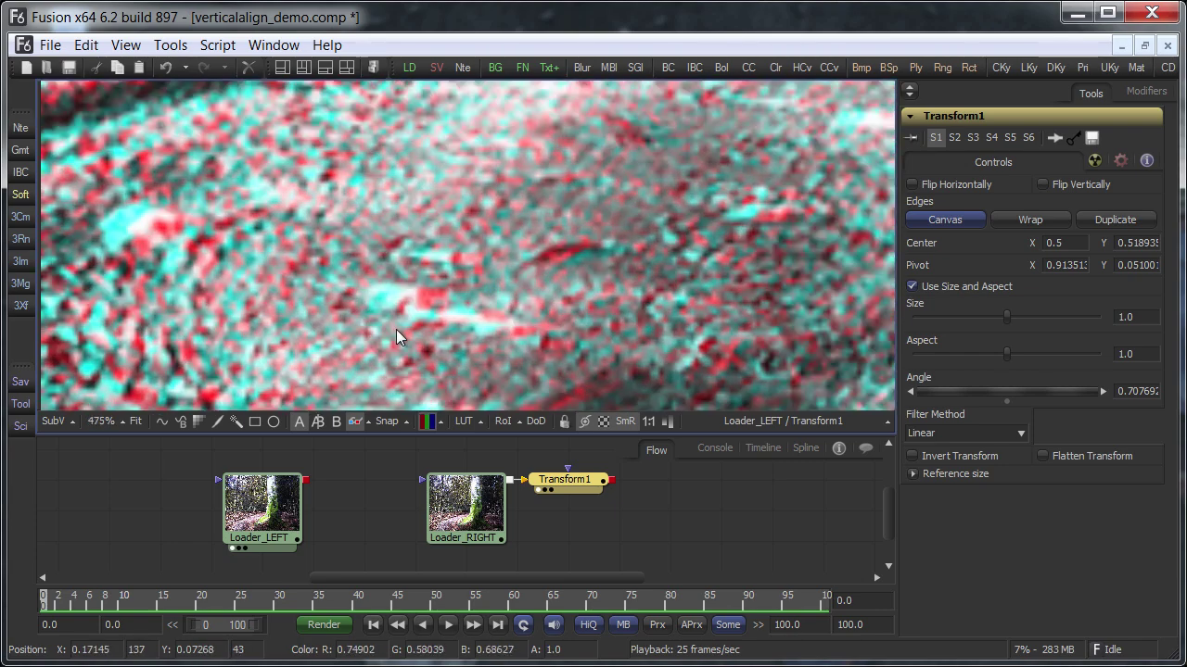
left_click_drag(396, 329, 392, 243)
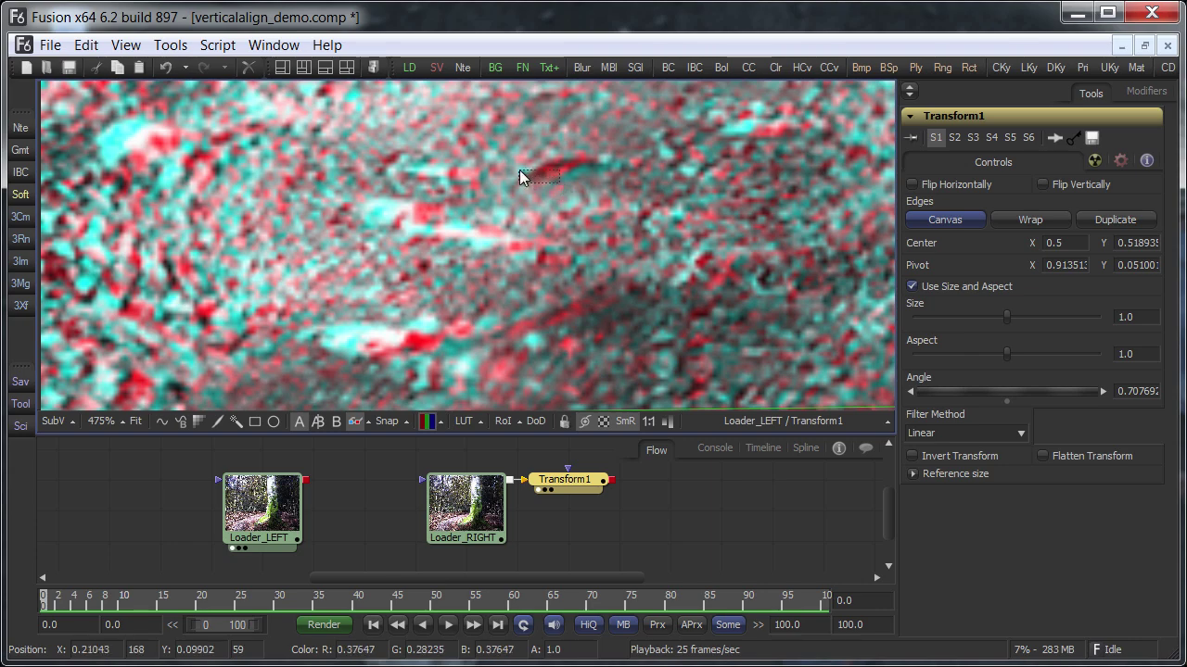
left_click_drag(772, 132, 452, 263)
left_click_drag(747, 185, 559, 235)
scroll(643, 234, "down", 2)
left_click_drag(789, 179, 590, 209)
left_click_drag(664, 159, 522, 310)
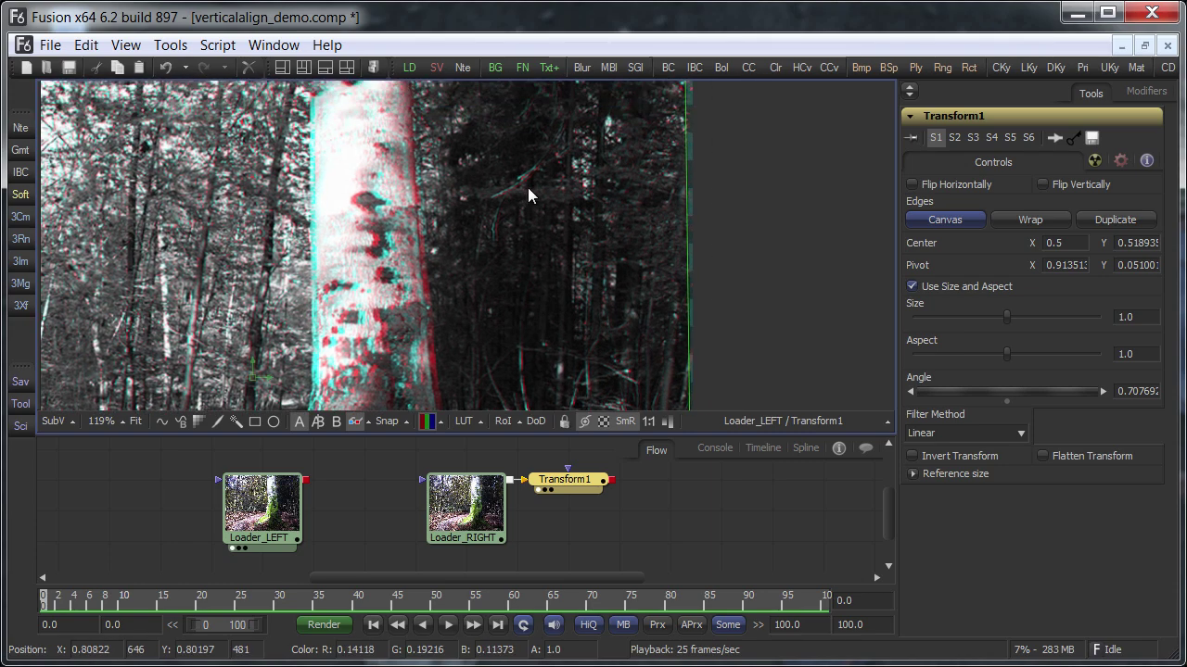
scroll(526, 189, "up", 6)
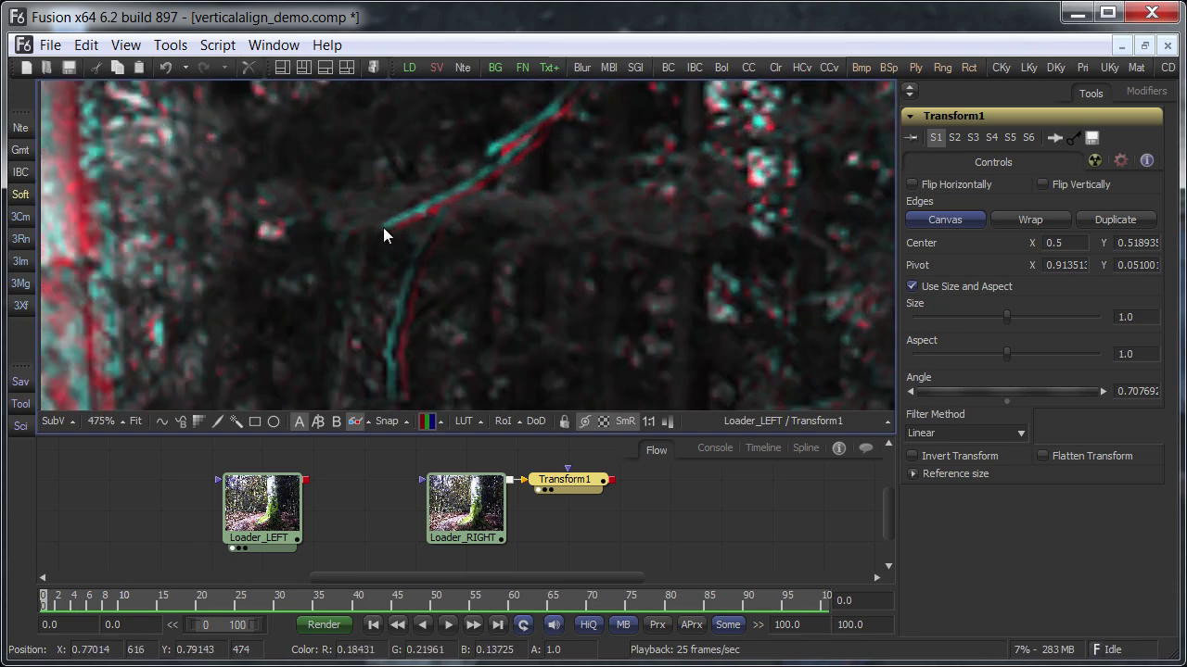
left_click_drag(420, 225, 513, 153)
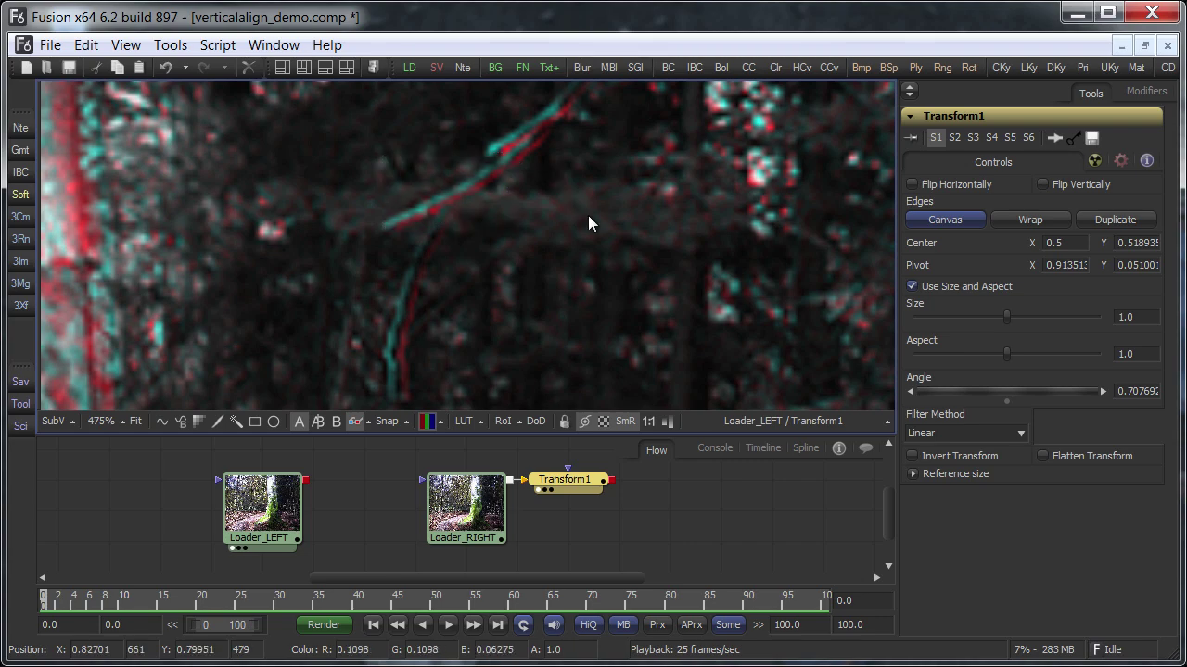
- Set Transform1's edges to Duplicate to fill the gap along the image's lower border, and fit the whole image in view
key("ctrl+f")
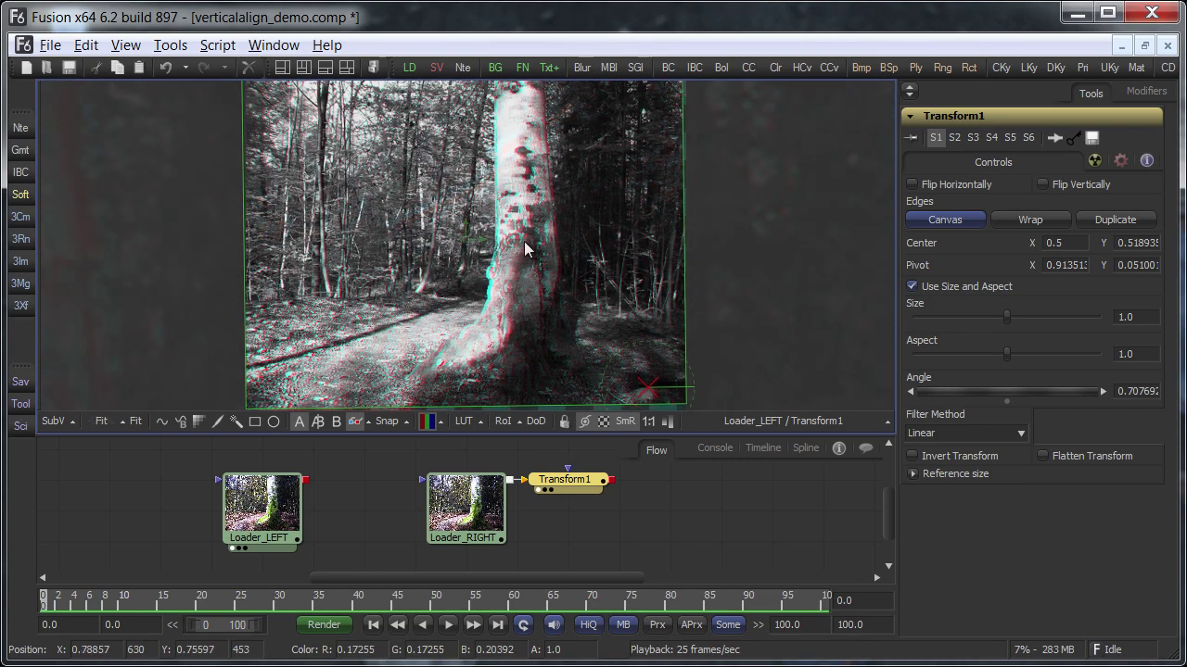
scroll(511, 273, "up", 4)
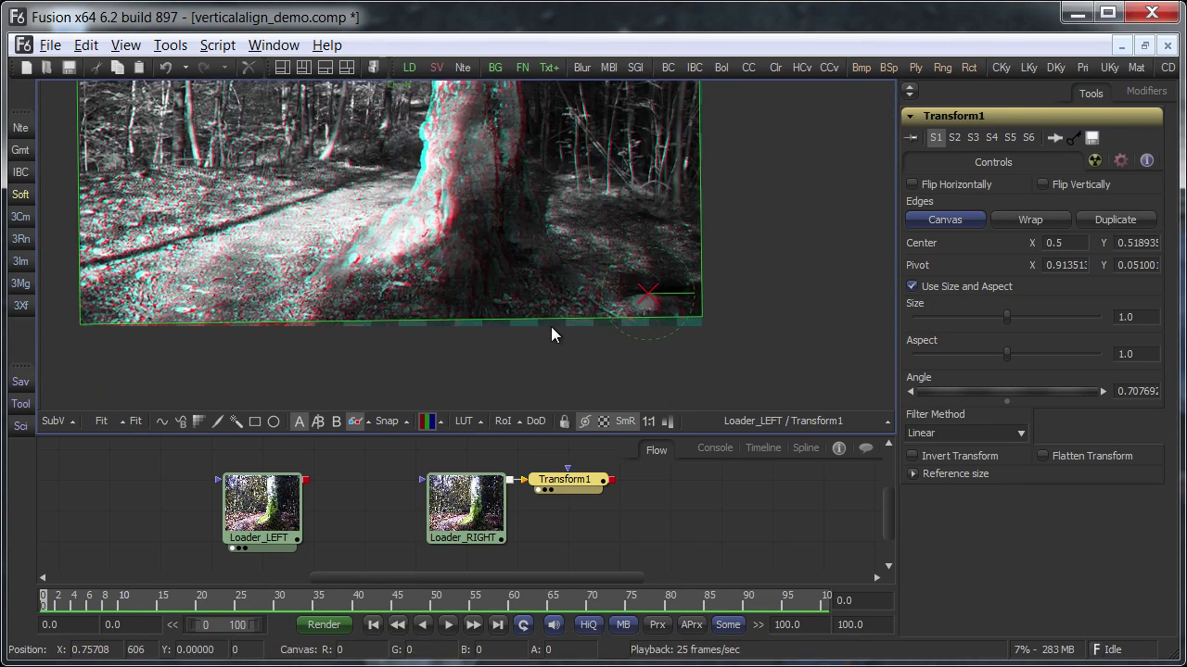
left_click(1086, 222)
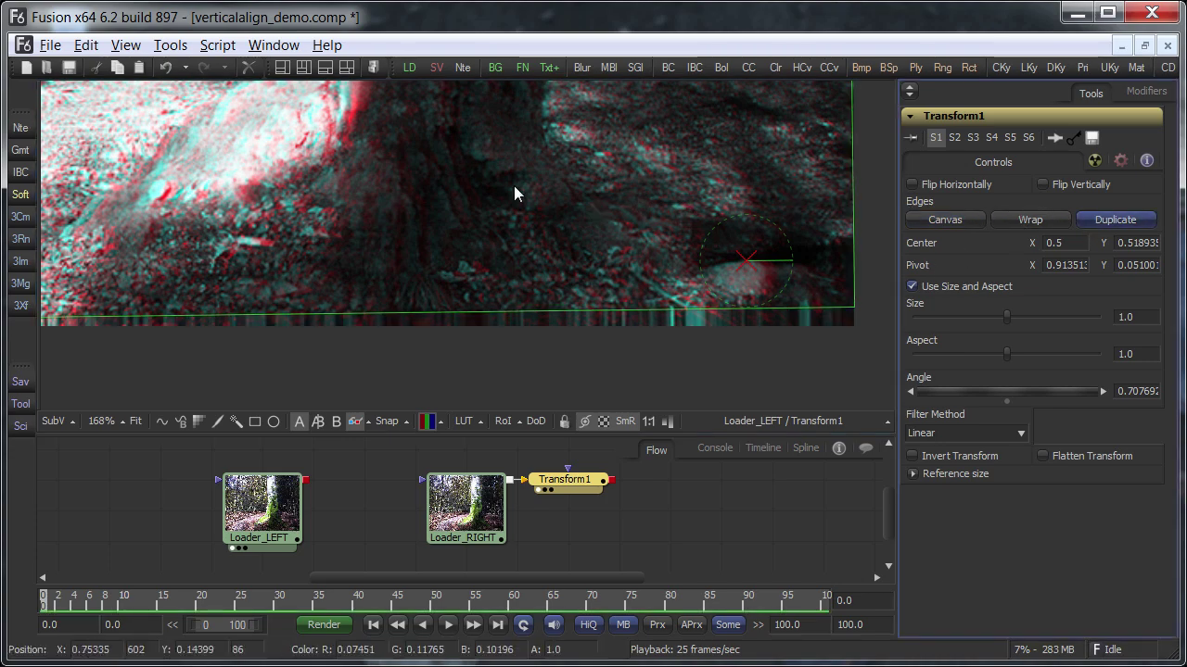
key("ctrl+f")
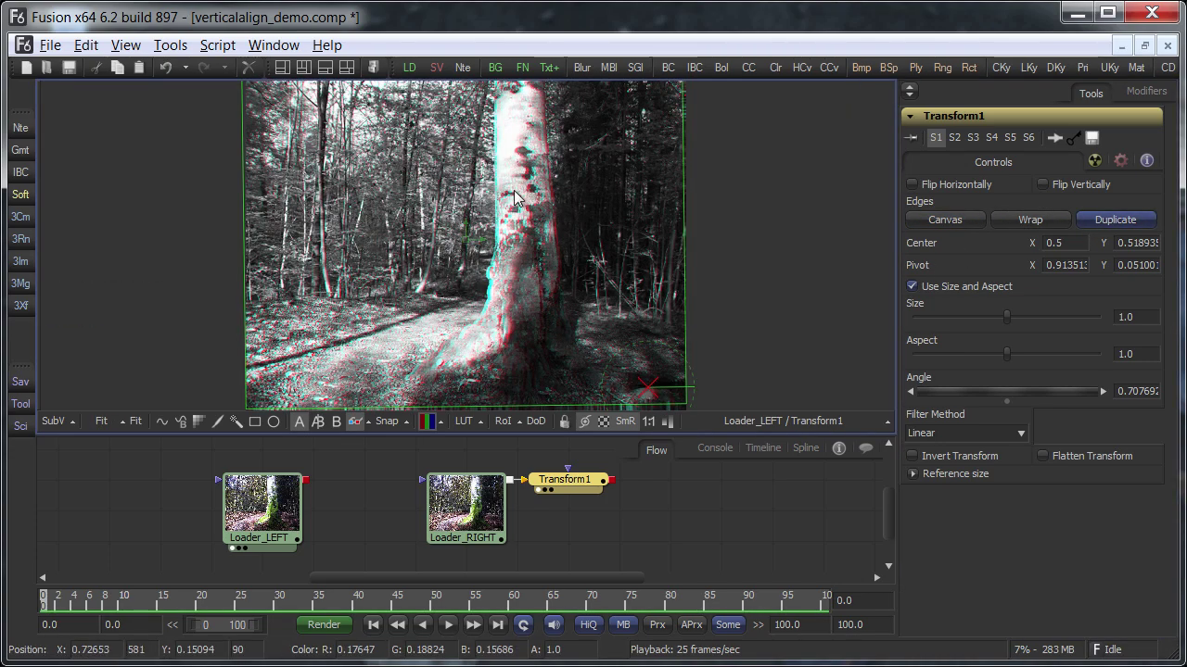
- Hide the on-screen transform controls and compare the anaglyph with Transform1 bypassed and active, leaving it active
left_click(585, 426)
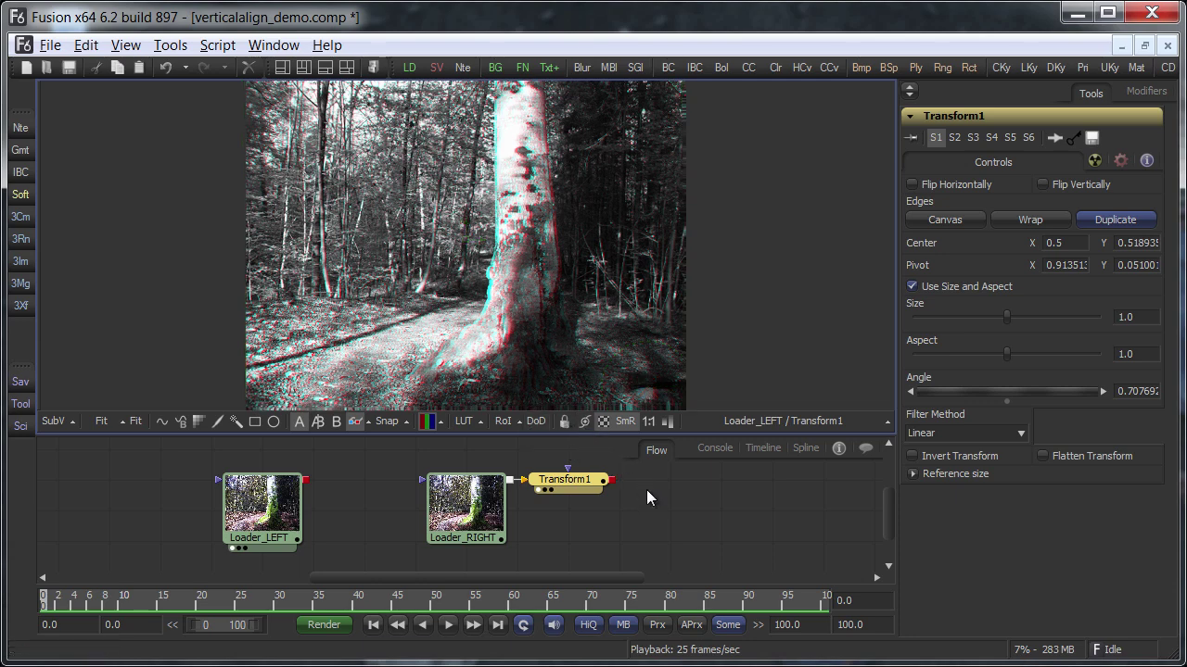
left_click(1054, 138)
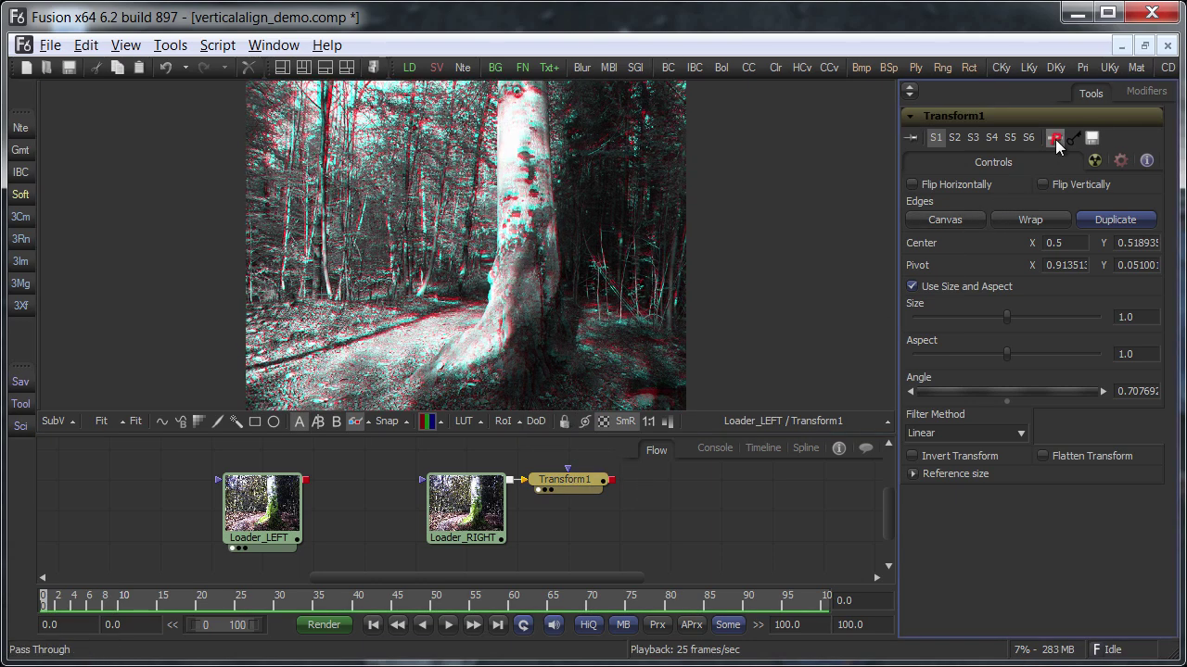
left_click(1055, 139)
left_click(1054, 138)
left_click(1055, 138)
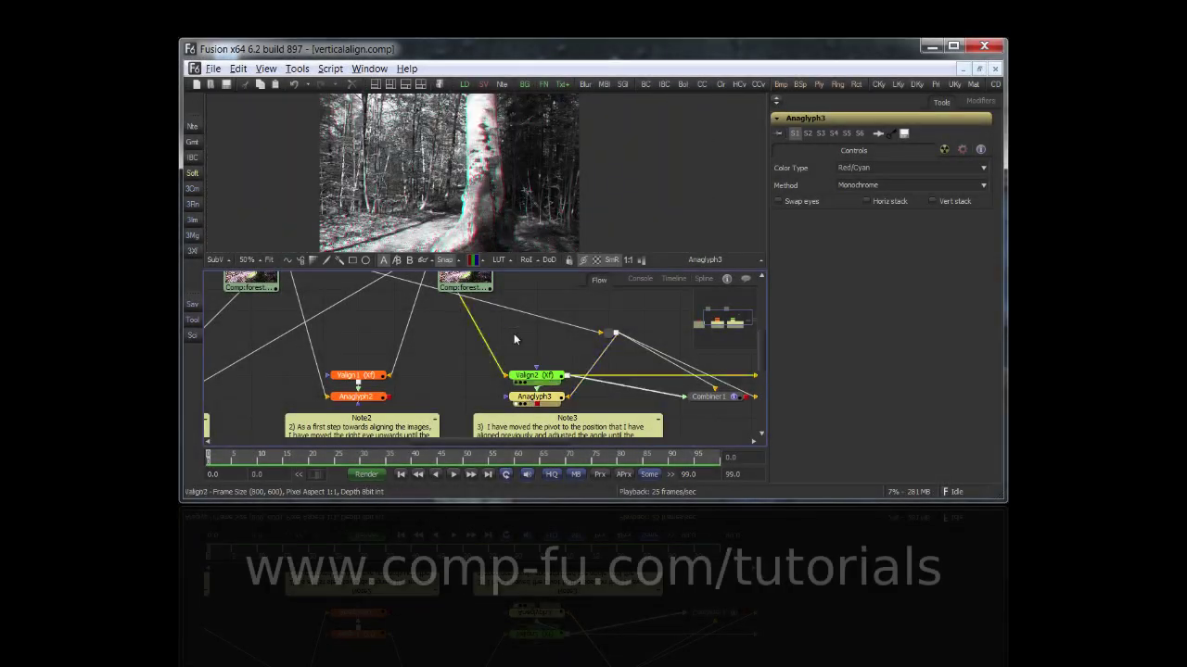
- In verticalalign.comp, display the Combiner1 horizontal stack in the viewer, scaled to fit
left_click_drag(501, 279, 501, 341)
left_click_drag(605, 369, 424, 298)
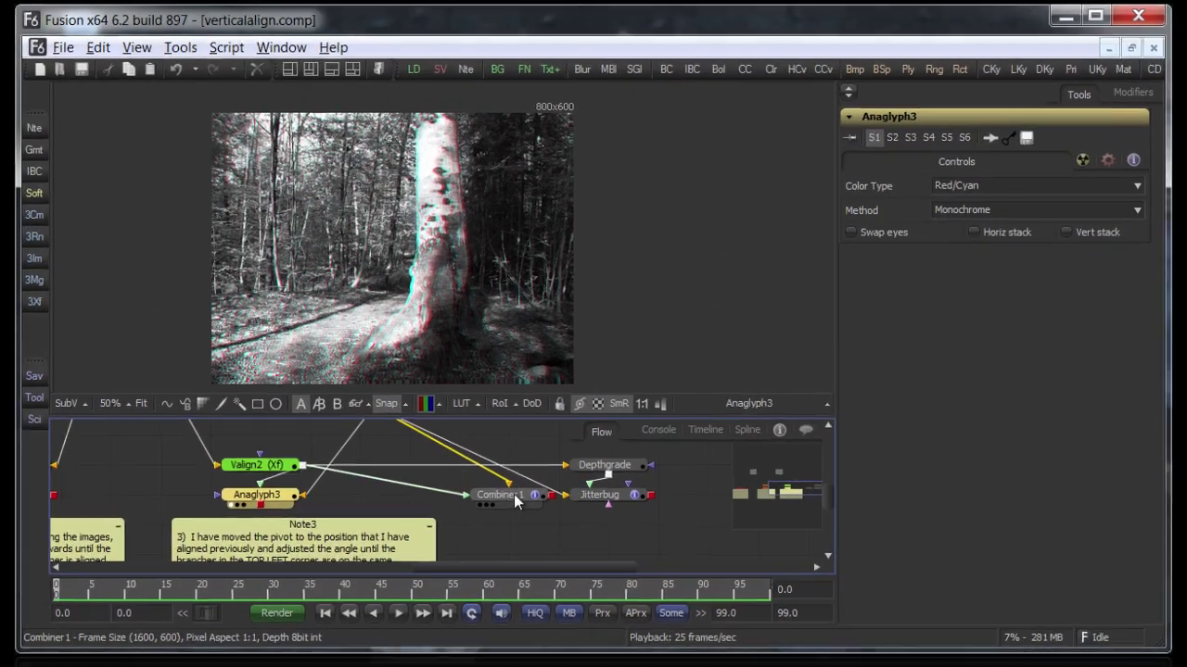
left_click(516, 499)
key("1")
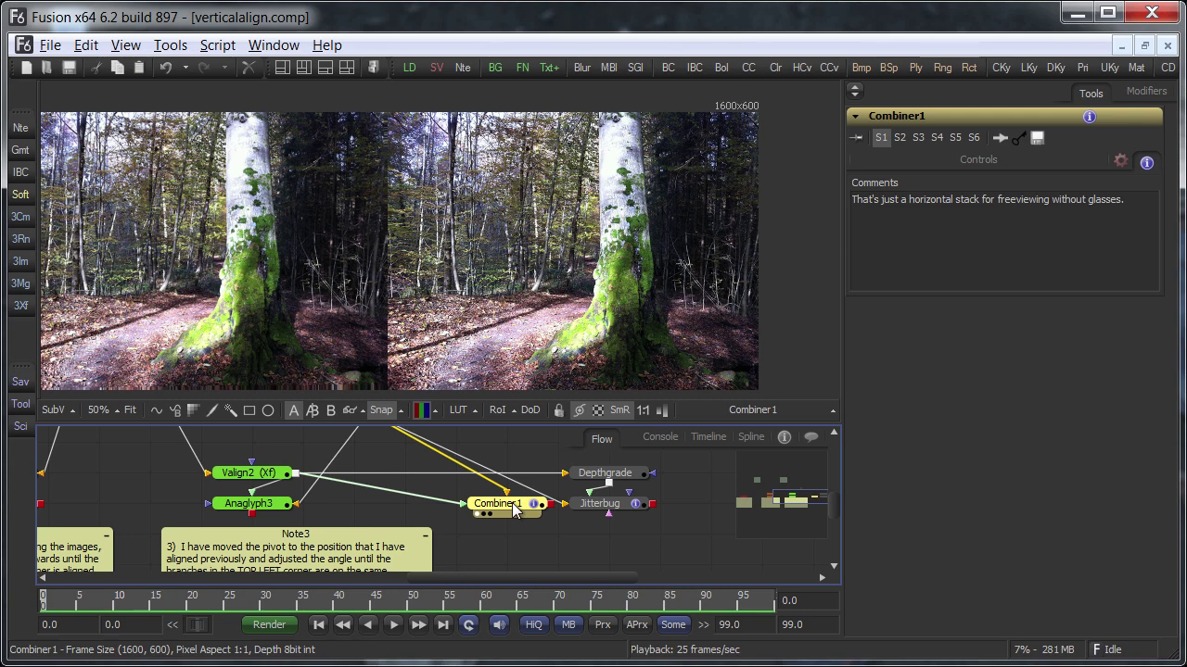
left_click(132, 411)
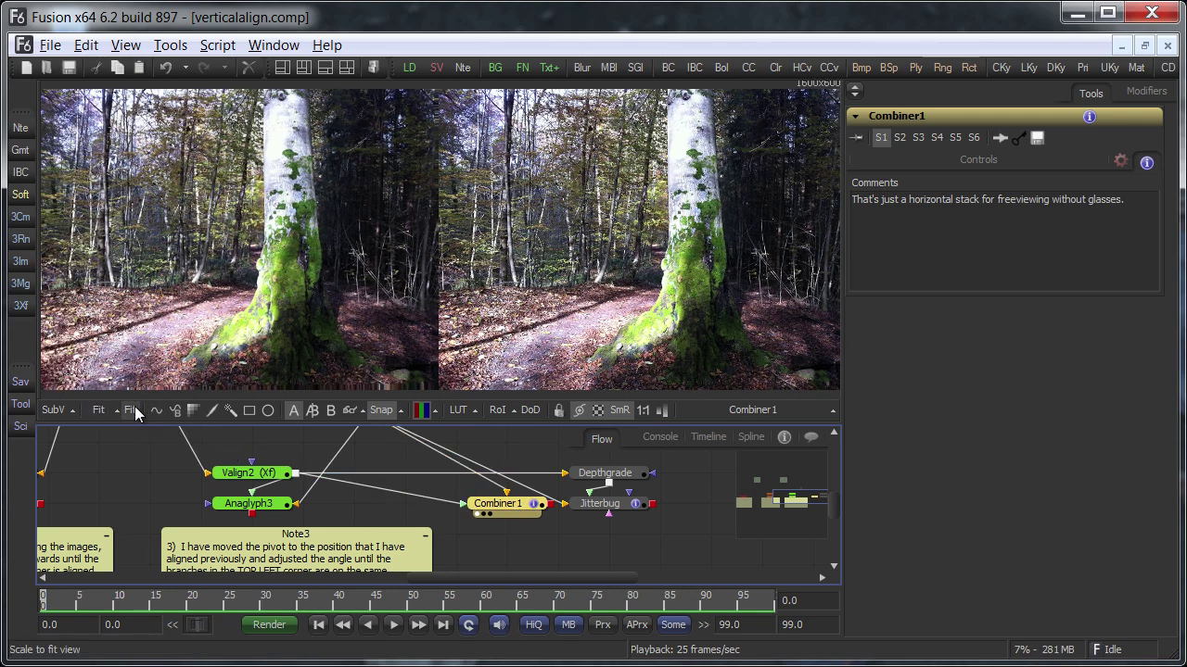
- Display the Jitterbug node in the viewer and start playback to check the stereo effect without glasses
left_click(584, 508)
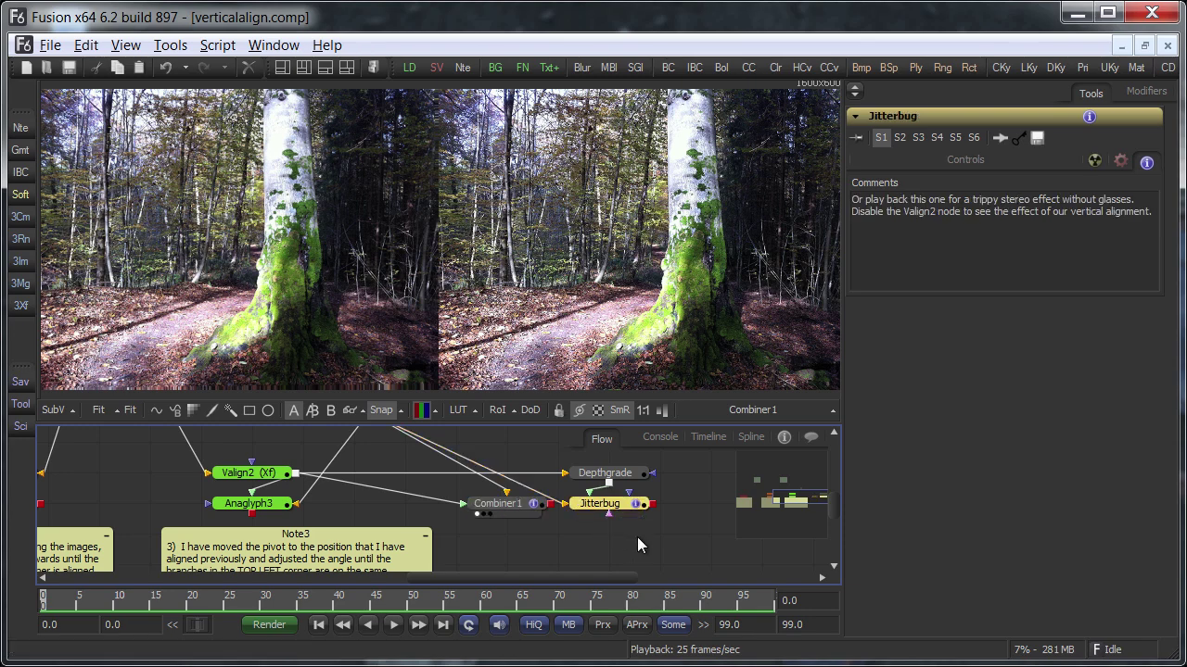
key("1")
key("space")
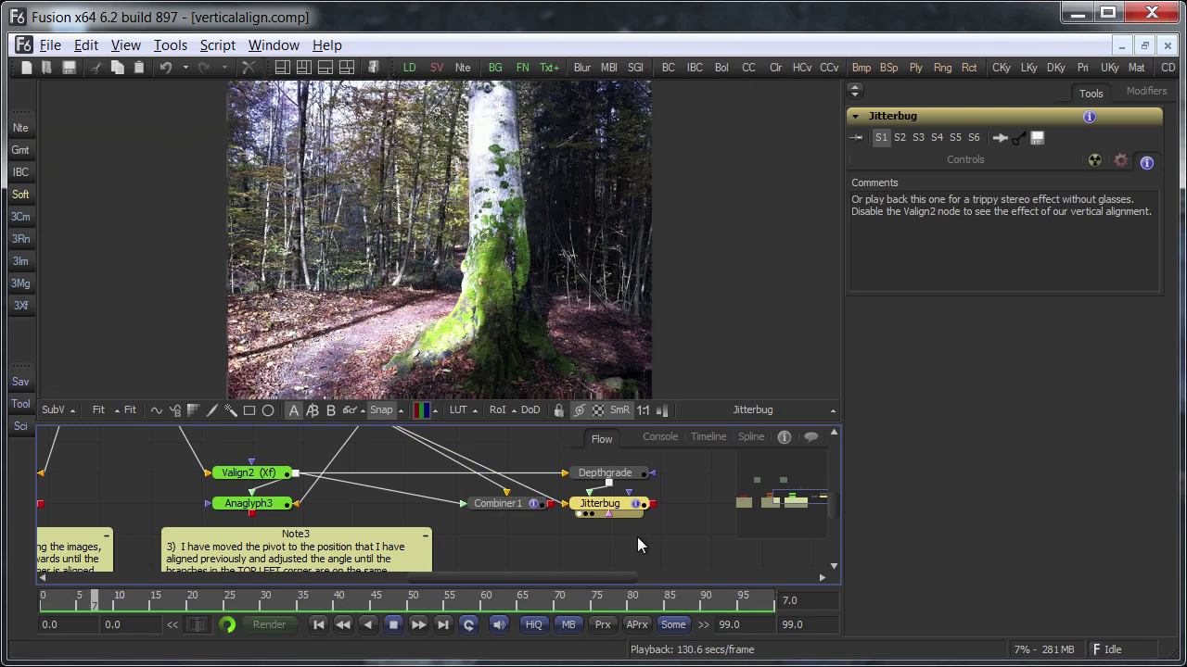